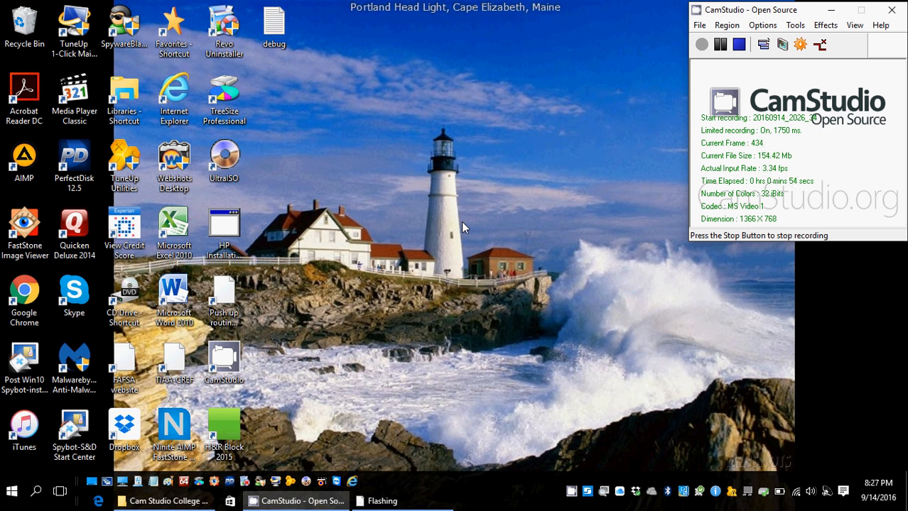
Launch Chrome and go to Naviance's Students & Families sign-in page.
{"action": "left_click", "coordinate": [26, 290]}
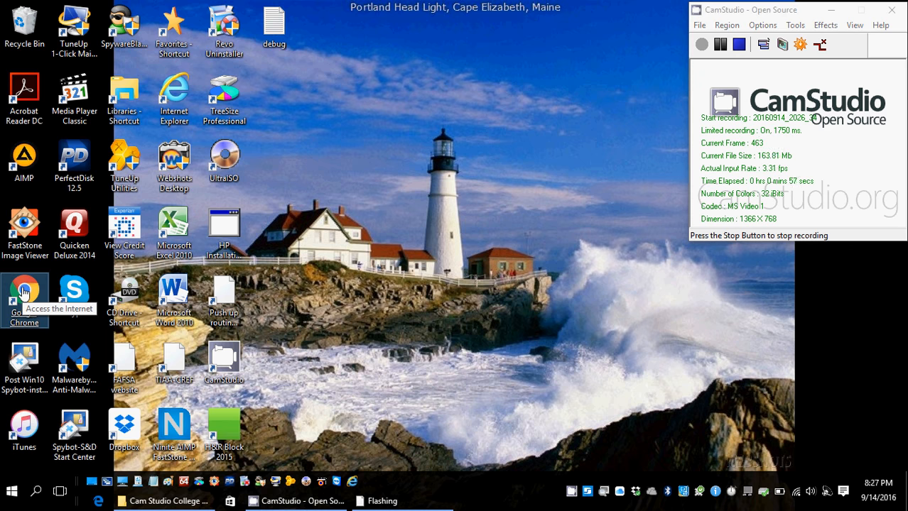
{"action": "double_click", "coordinate": [25, 291]}
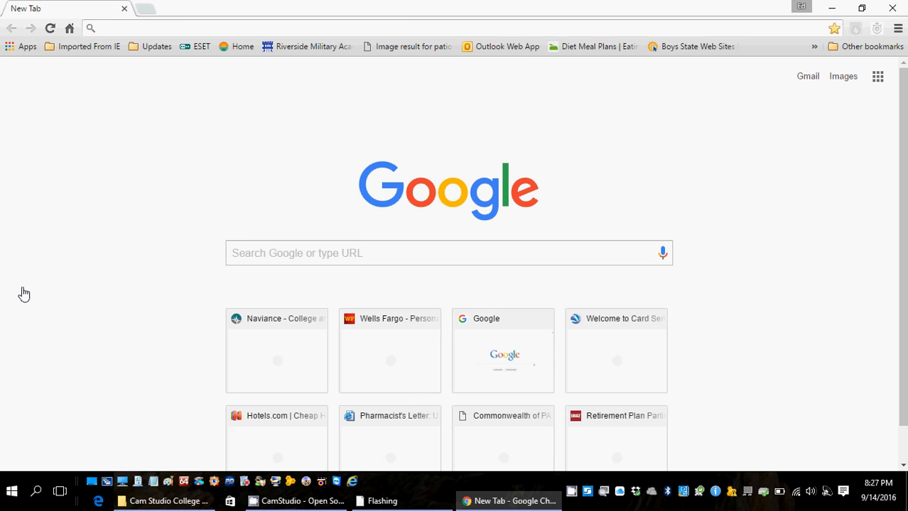
{"action": "left_click", "coordinate": [262, 363]}
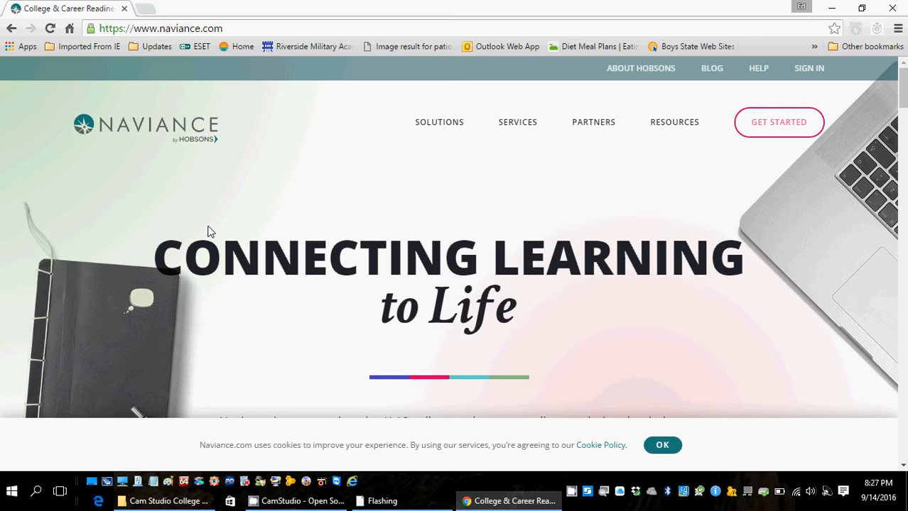
{"action": "left_click", "coordinate": [808, 72]}
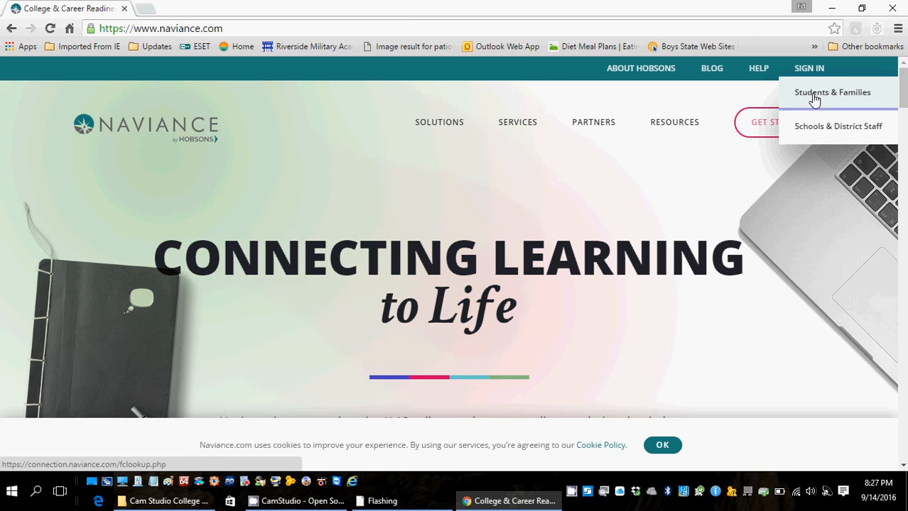
{"action": "left_click", "coordinate": [815, 99]}
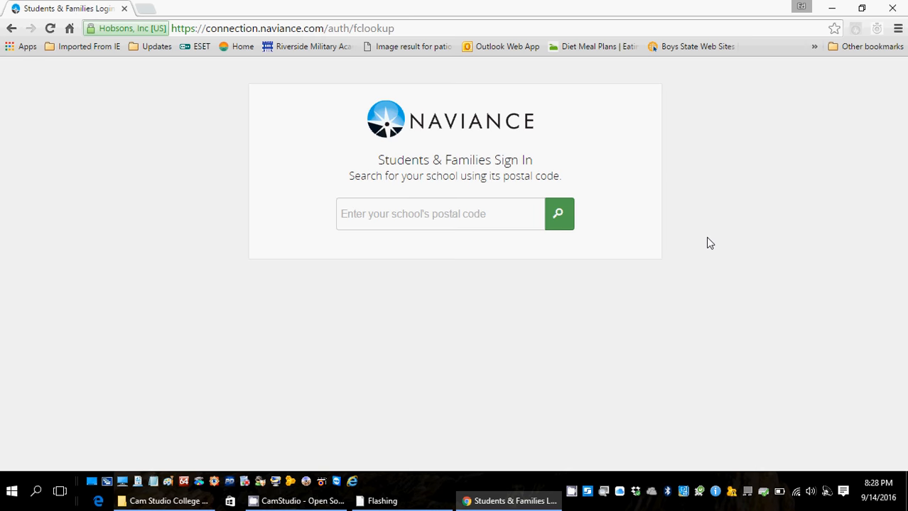
Search for schools with postal code 30501.
{"action": "left_click", "coordinate": [500, 223]}
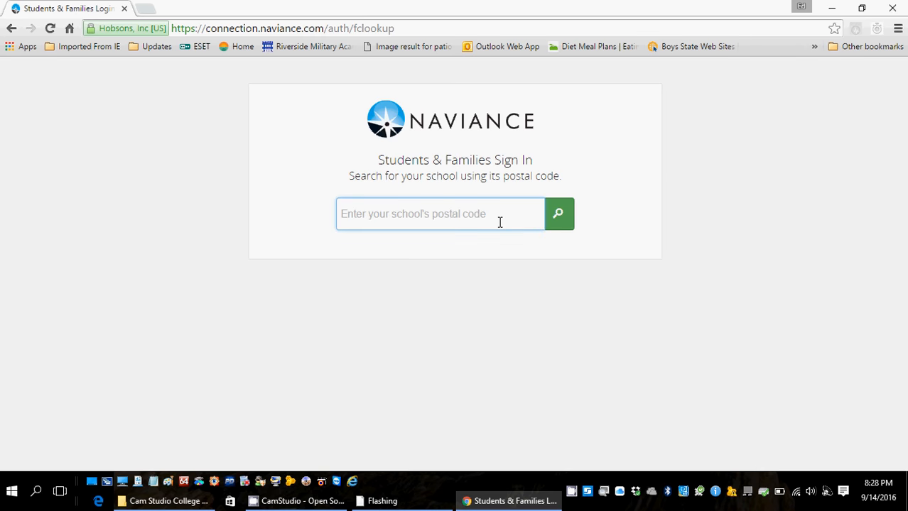
{"action": "type", "text": "30501"}
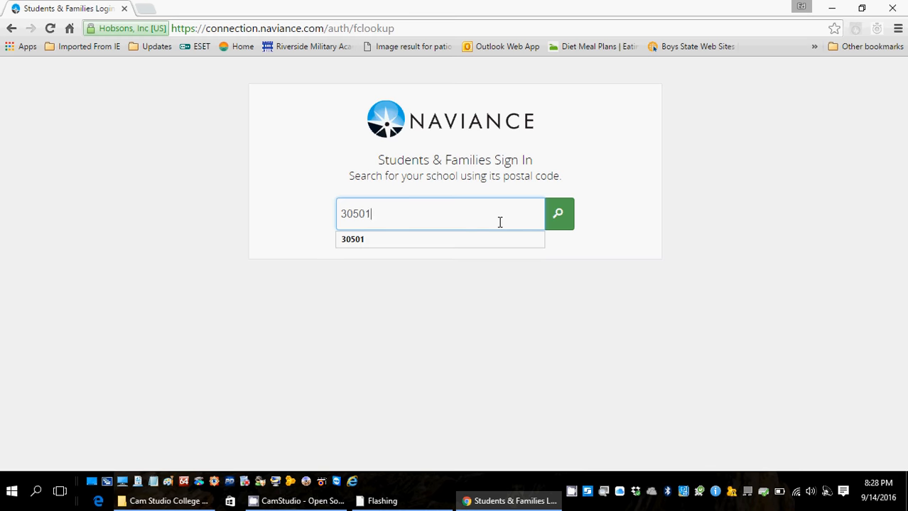
{"action": "left_click", "coordinate": [559, 221]}
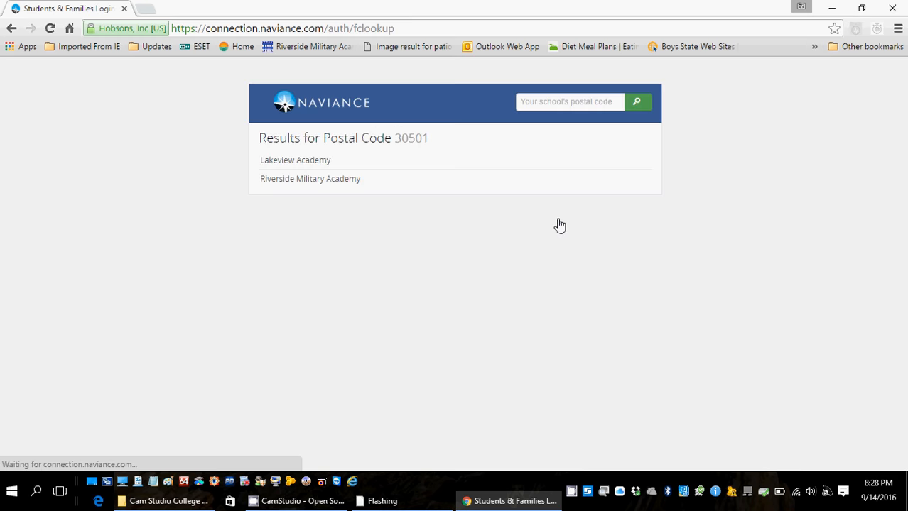
Pick Riverside Military Academy from the results and start on the username field.
{"action": "left_click", "coordinate": [310, 181]}
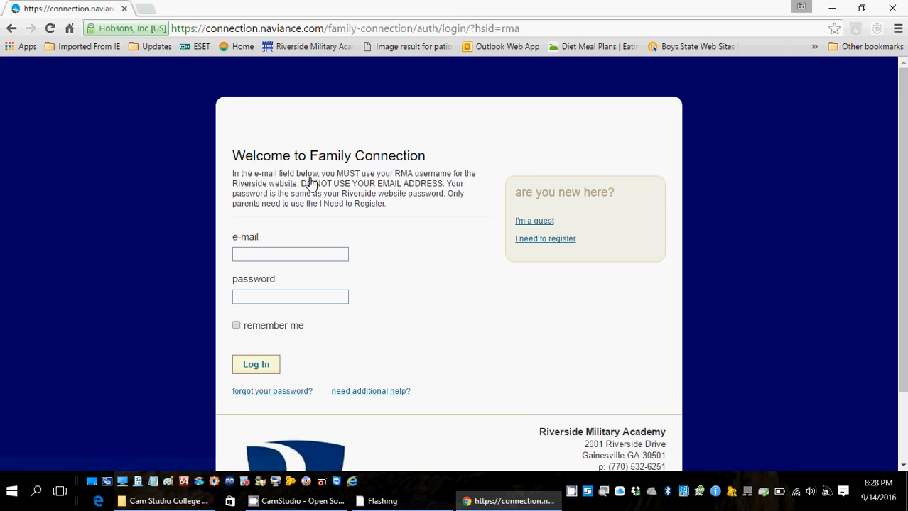
{"action": "left_click", "coordinate": [276, 249]}
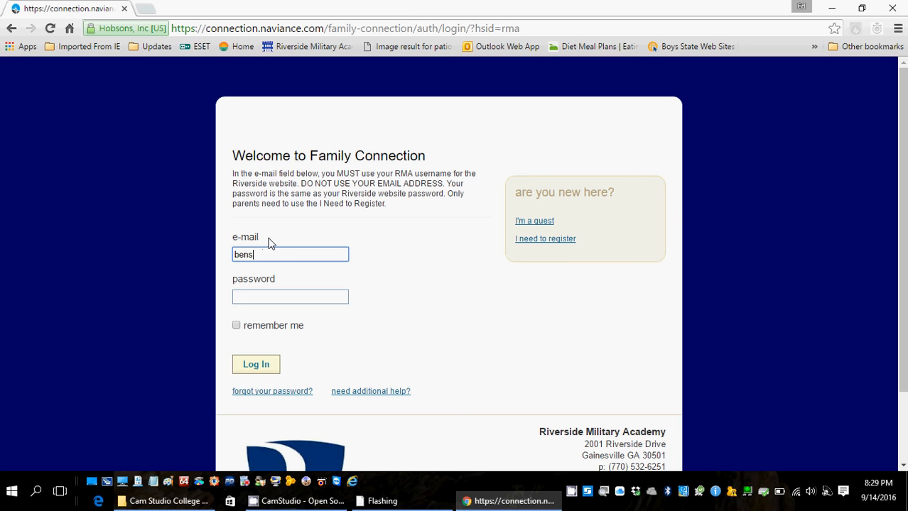
Log in with the student's RMA username and account password.
{"action": "key", "text": "Tab"}
{"action": "type", "text": "••••••"}
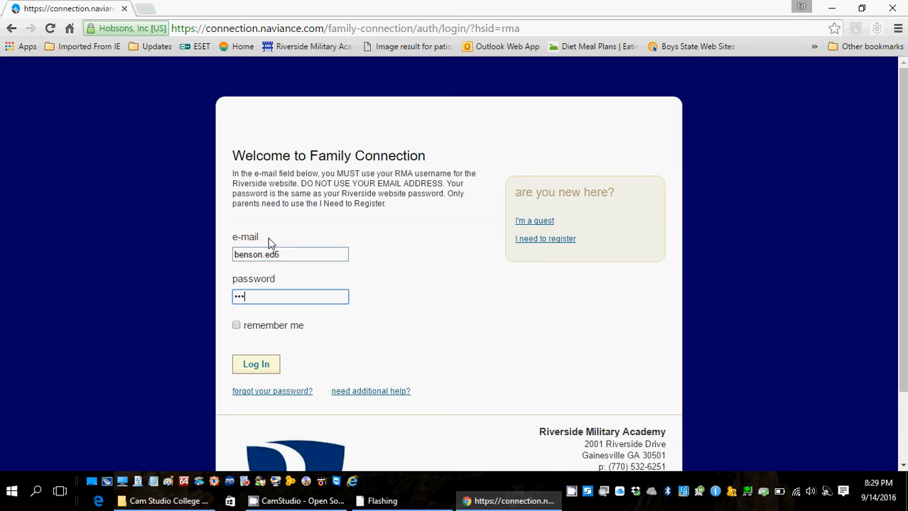
{"action": "left_click", "coordinate": [256, 365]}
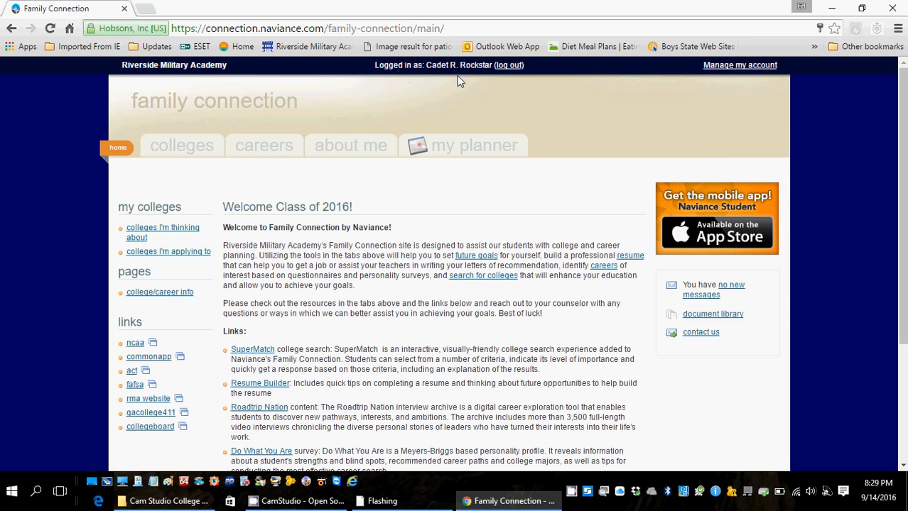
Go to the Colleges tab and open the 'colleges I'm applying to' page.
{"action": "left_click", "coordinate": [186, 147]}
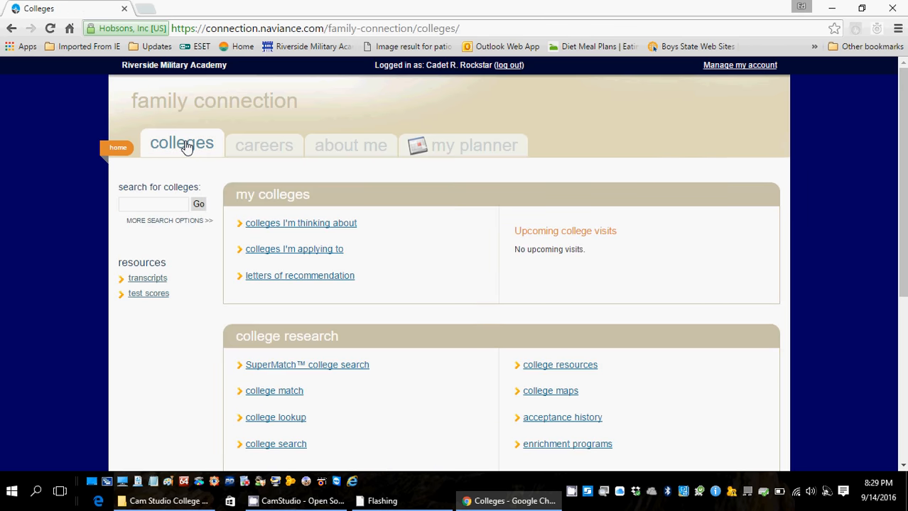
{"action": "left_click", "coordinate": [278, 249]}
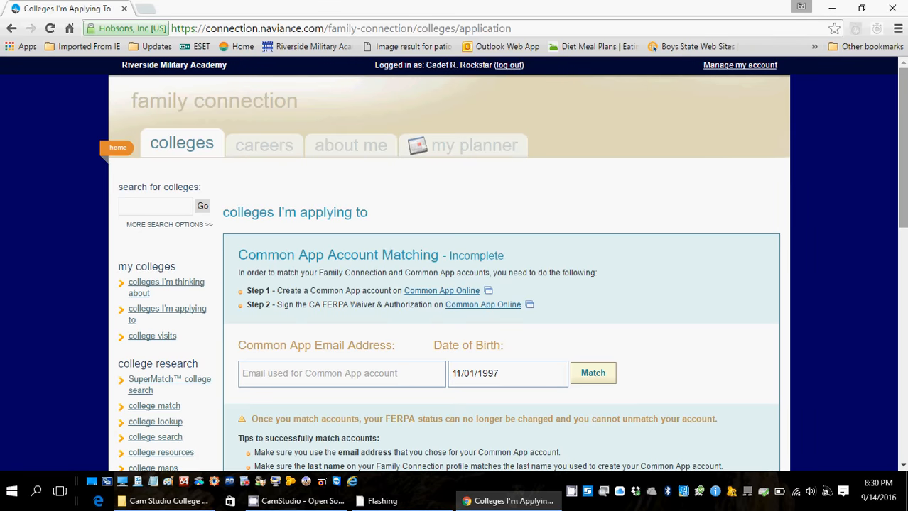
{"action": "left_click_drag", "start_coordinate": [903, 122], "coordinate": [903, 159]}
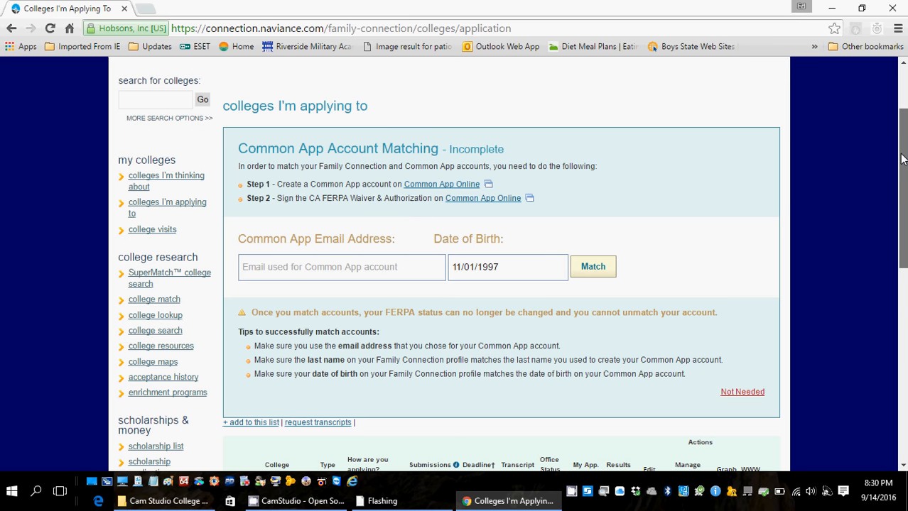
{"action": "left_click_drag", "start_coordinate": [902, 158], "coordinate": [901, 162]}
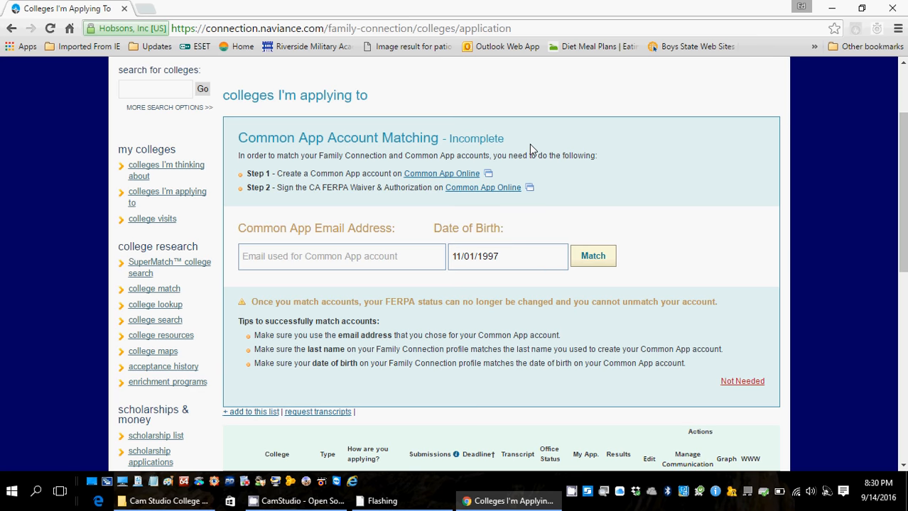
{"action": "left_click", "coordinate": [371, 183]}
Review the five-college application list, then open The University of Alabama's college page.
{"action": "left_click_drag", "start_coordinate": [902, 155], "coordinate": [901, 245]}
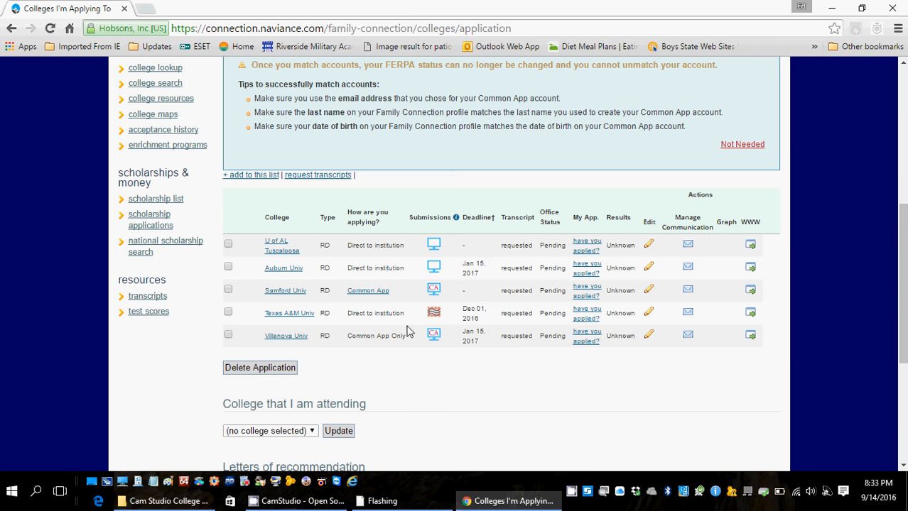
{"action": "left_click", "coordinate": [283, 252]}
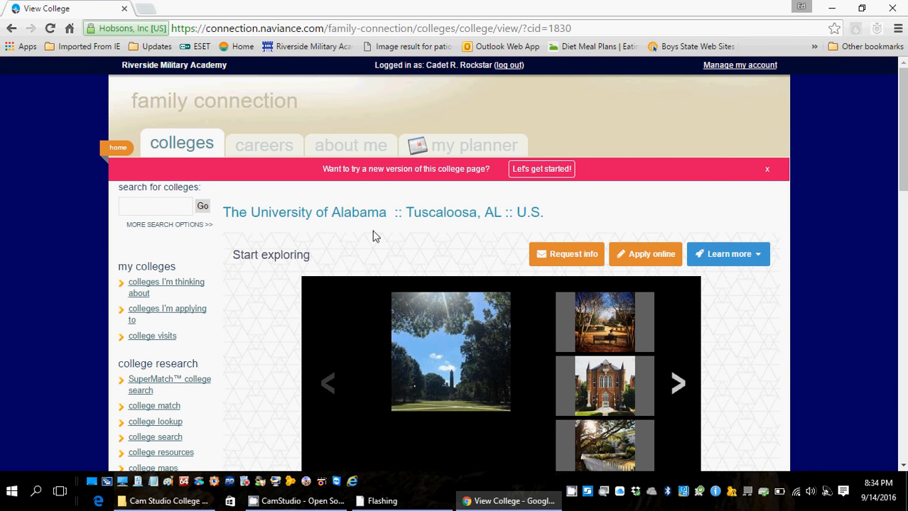
Scroll to Alabama's admissions contacts and How You Compare table (GPA 3.50 vs 3.10).
{"action": "left_click_drag", "start_coordinate": [902, 145], "coordinate": [888, 241]}
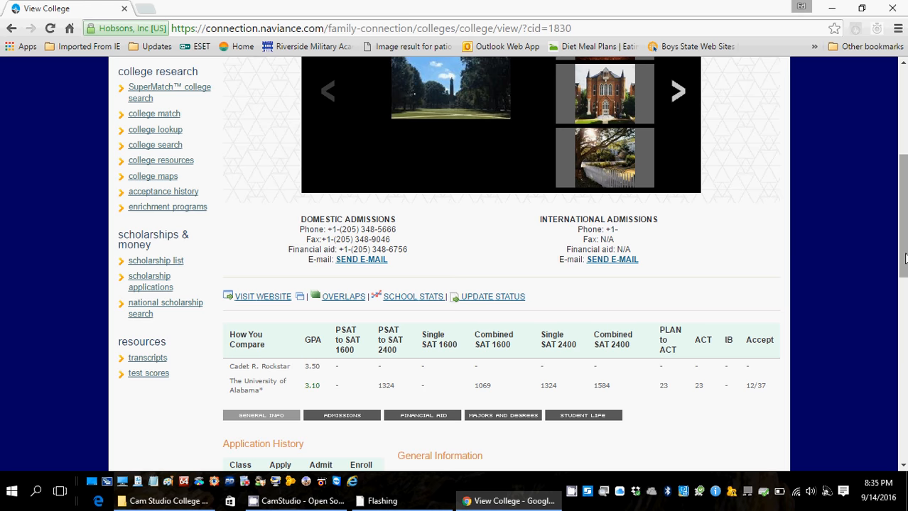
Browse Alabama's Admissions, Financial Aid, Majors and Student Life tabs, then return to General Info.
{"action": "left_click_drag", "start_coordinate": [904, 260], "coordinate": [904, 318]}
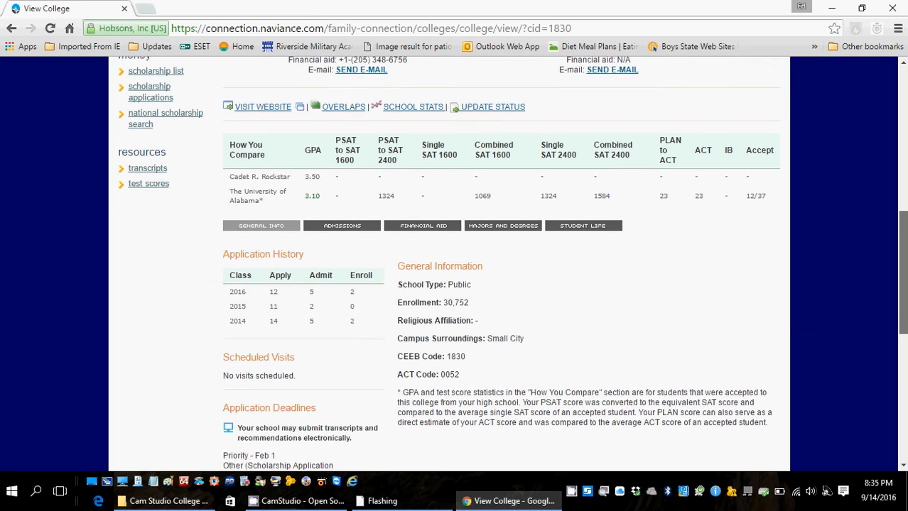
{"action": "left_click", "coordinate": [330, 234]}
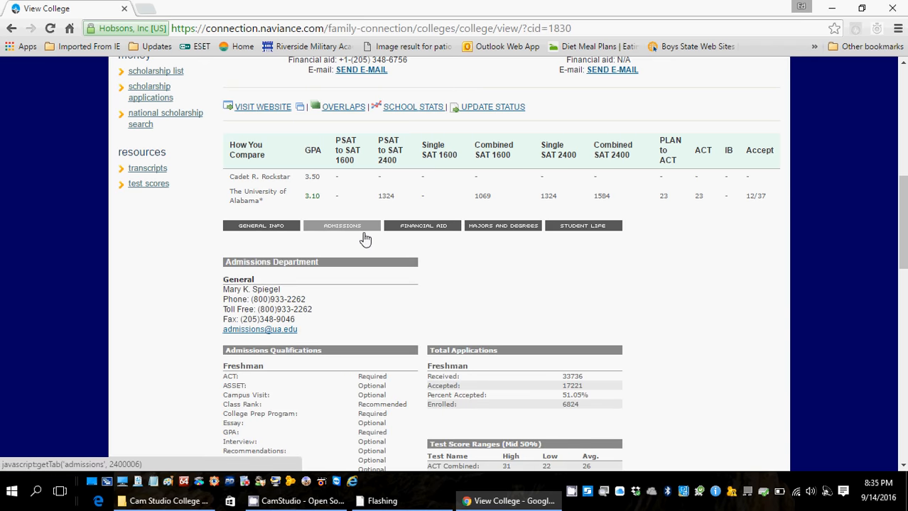
{"action": "left_click", "coordinate": [409, 233]}
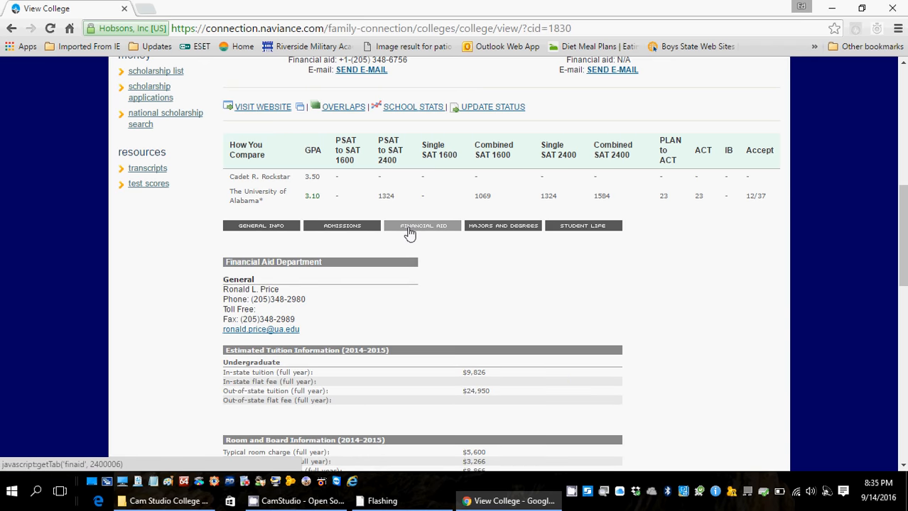
{"action": "left_click", "coordinate": [473, 233]}
{"action": "left_click", "coordinate": [568, 227]}
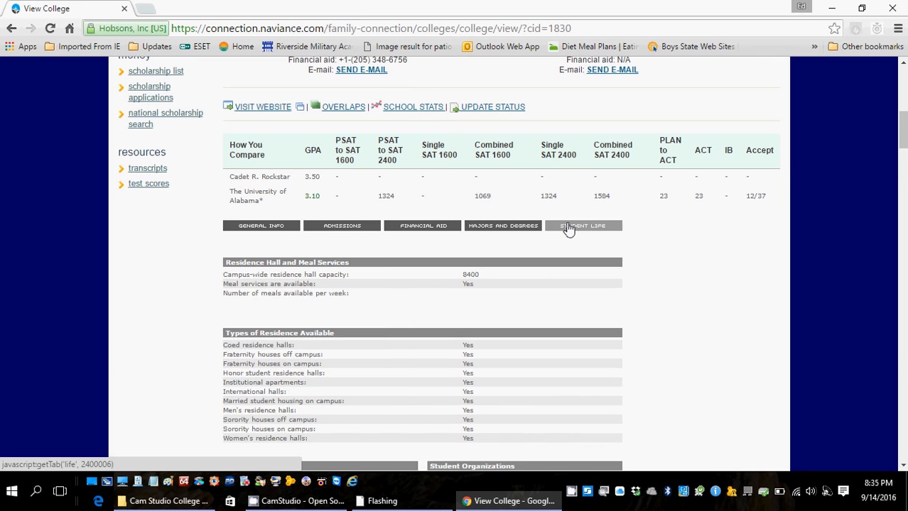
{"action": "left_click", "coordinate": [269, 233]}
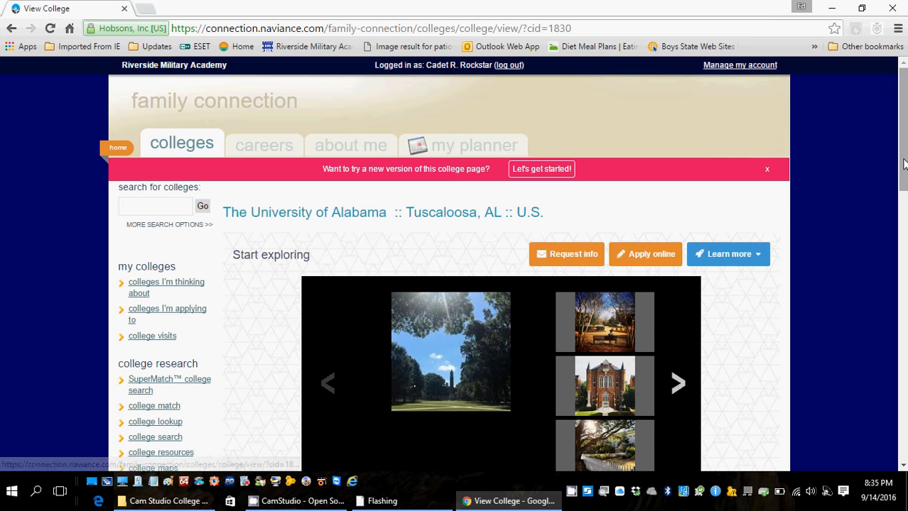
{"action": "left_click_drag", "start_coordinate": [903, 169], "coordinate": [904, 186]}
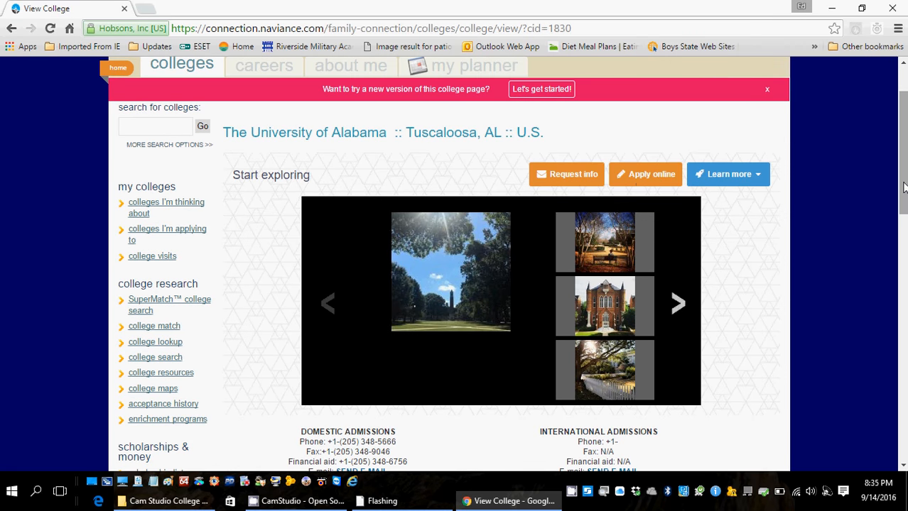
Open Alabama's online application, expand Entering Freshman Students, and begin the Online Application.
{"action": "left_click", "coordinate": [641, 175]}
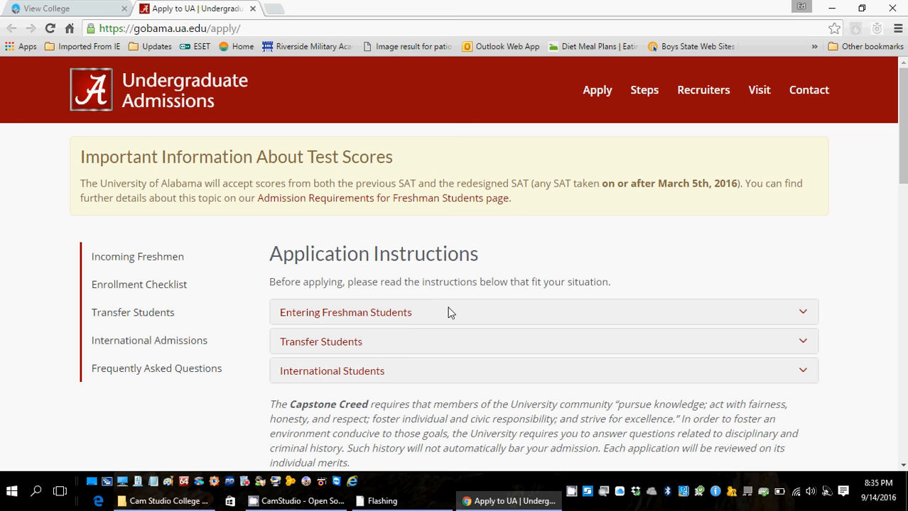
{"action": "left_click", "coordinate": [365, 320]}
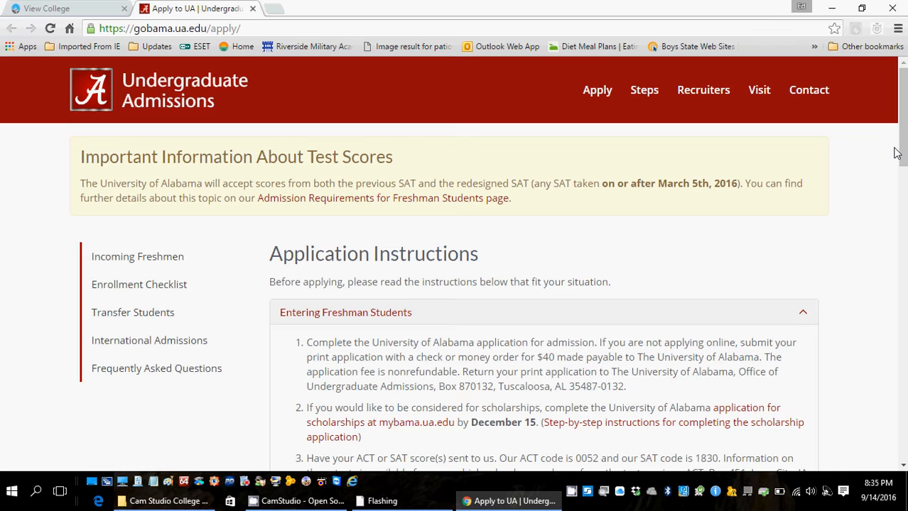
{"action": "left_click_drag", "start_coordinate": [903, 146], "coordinate": [903, 207]}
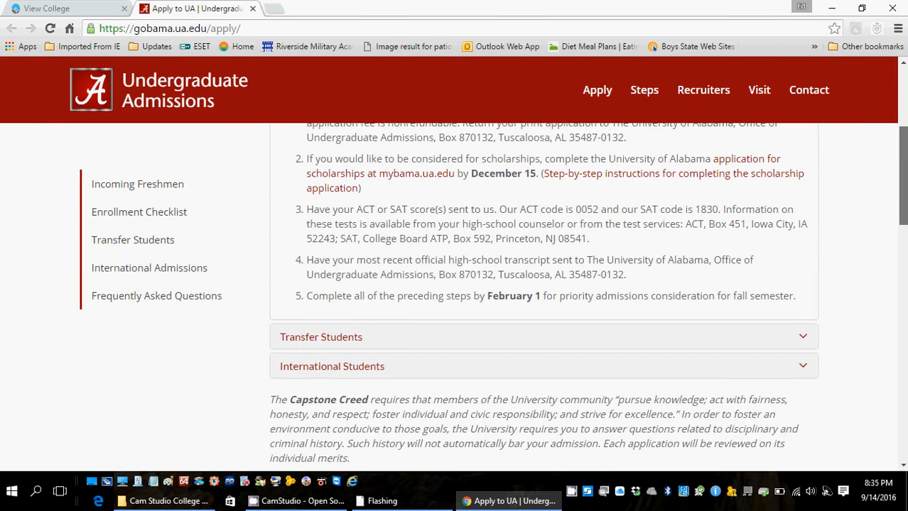
{"action": "scroll", "coordinate": [544, 364], "scroll_direction": "down", "scroll_amount": 3}
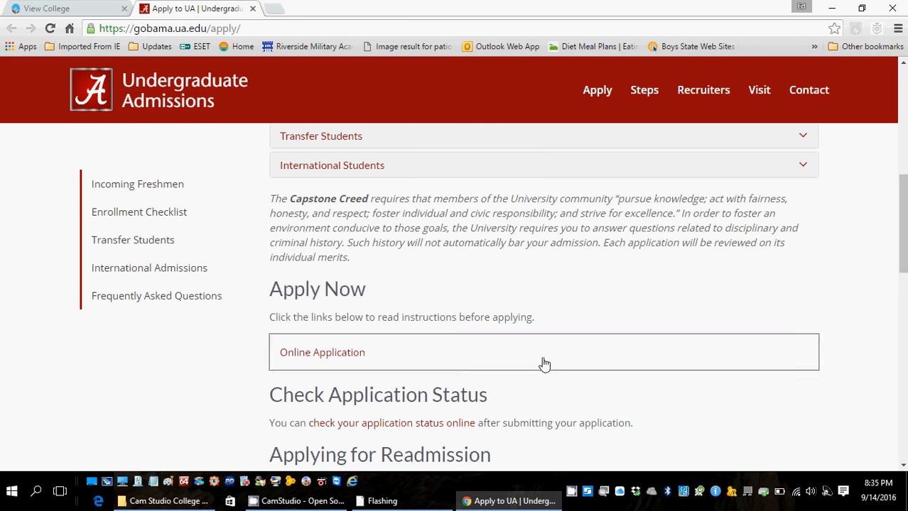
{"action": "left_click", "coordinate": [337, 359]}
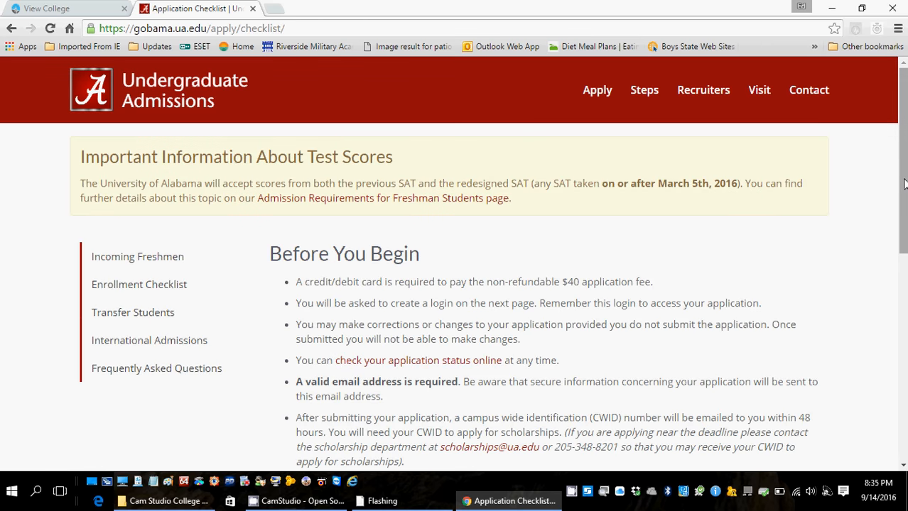
{"action": "left_click_drag", "start_coordinate": [903, 184], "coordinate": [871, 296]}
{"action": "left_click", "coordinate": [351, 323]}
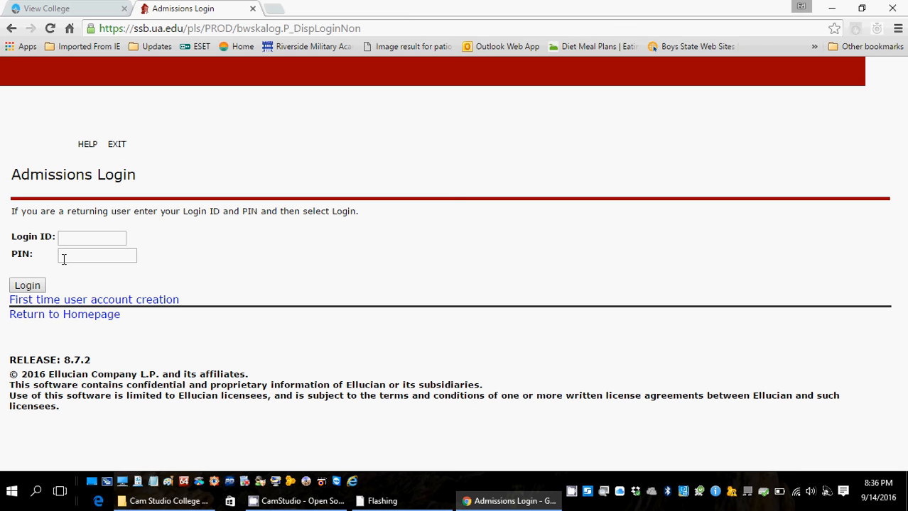
Close the Admissions Login tab and go back to the colleges I'm applying to list.
{"action": "left_click", "coordinate": [254, 8]}
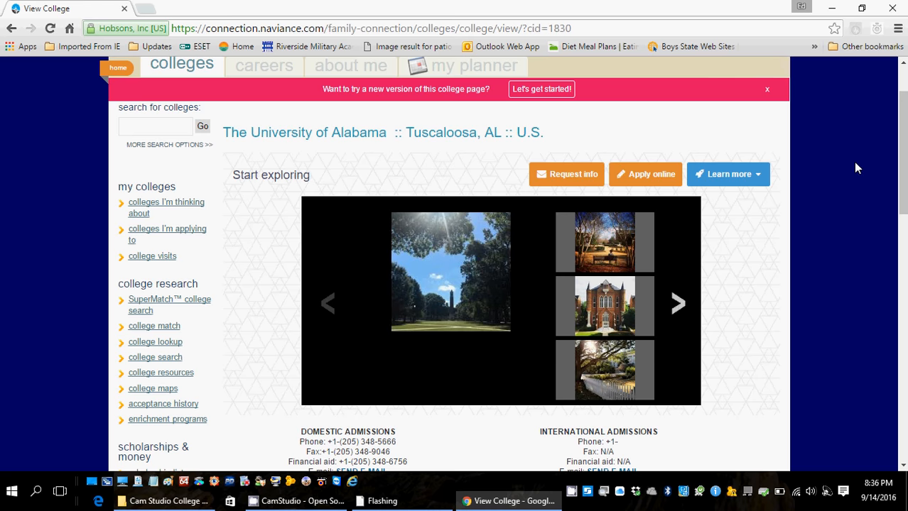
{"action": "scroll", "coordinate": [900, 186], "scroll_direction": "down", "scroll_amount": 1}
{"action": "scroll", "coordinate": [901, 186], "scroll_direction": "down", "scroll_amount": 2}
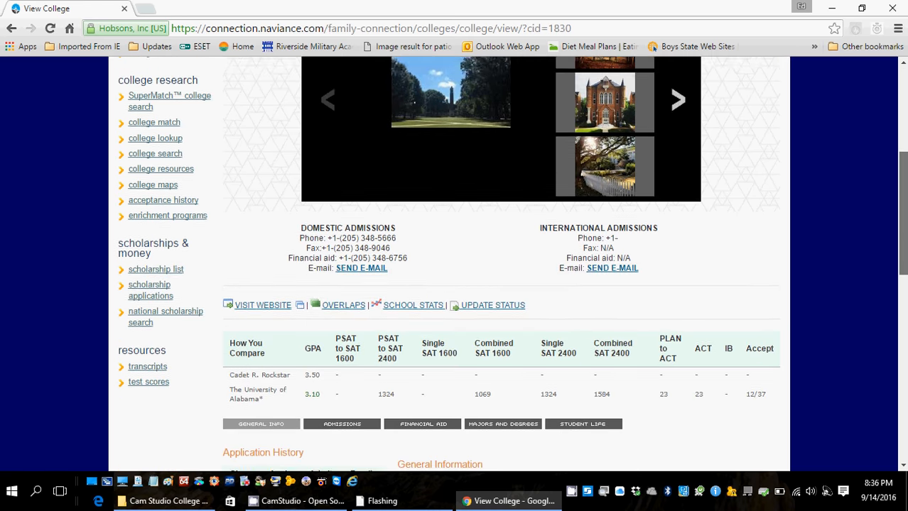
{"action": "scroll", "coordinate": [900, 186], "scroll_direction": "up", "scroll_amount": 3}
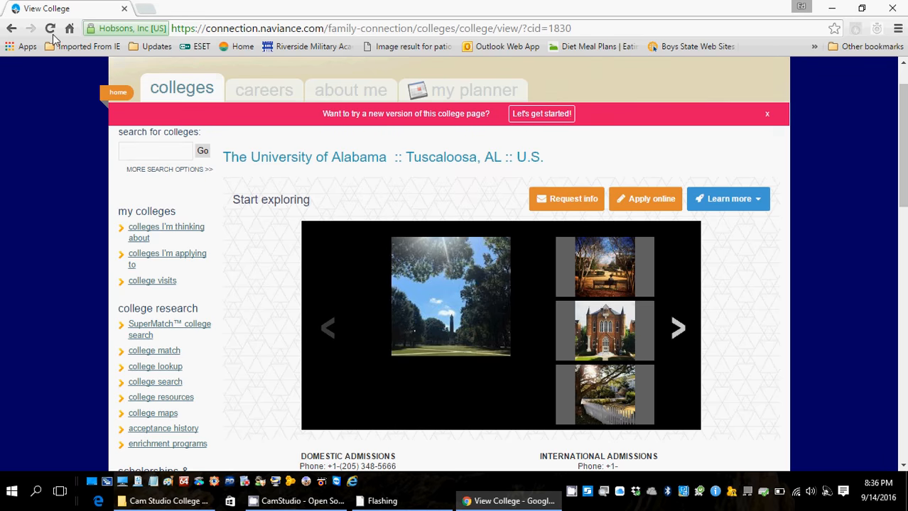
{"action": "left_click", "coordinate": [9, 29]}
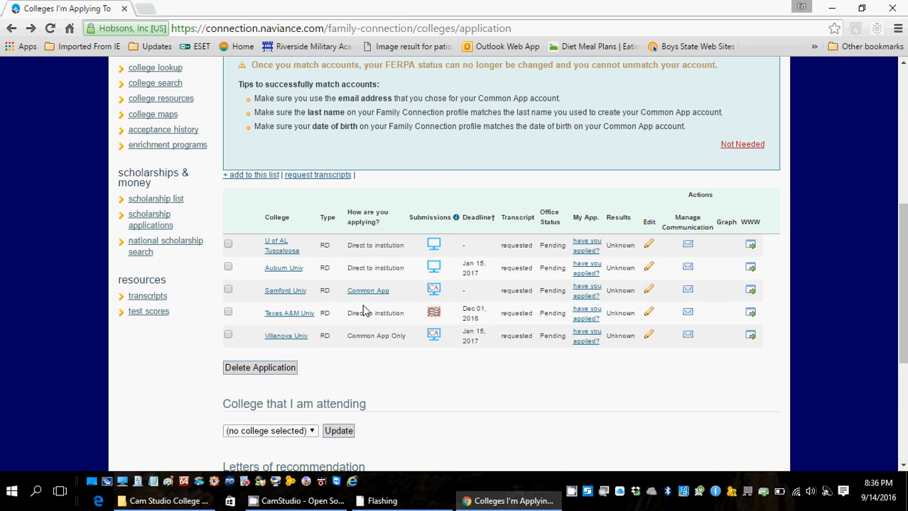
Look up 'University of Georgia' and add it with the Regular Decision application type.
{"action": "left_click", "coordinate": [250, 176]}
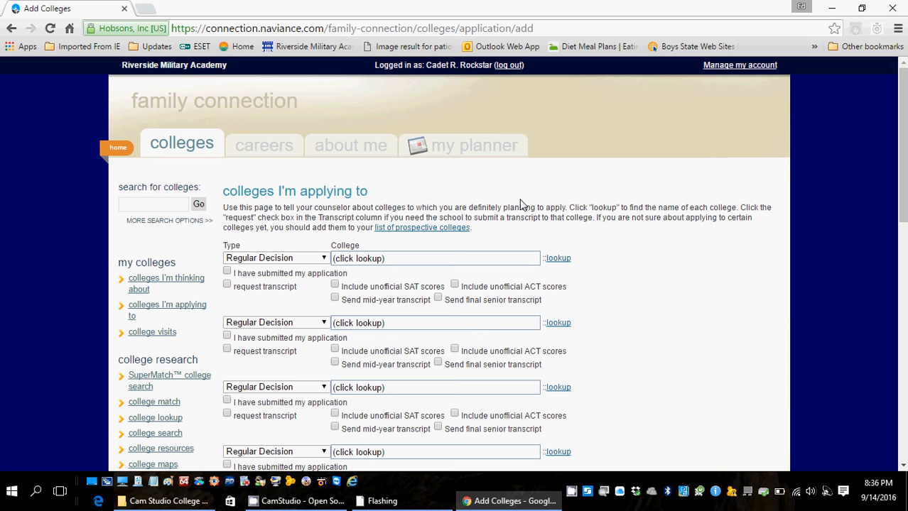
{"action": "left_click", "coordinate": [560, 260]}
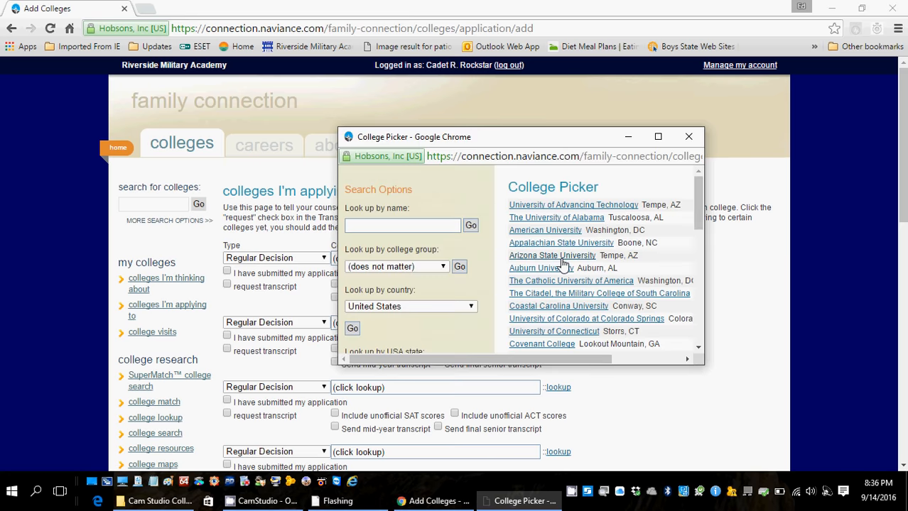
{"action": "left_click", "coordinate": [372, 224]}
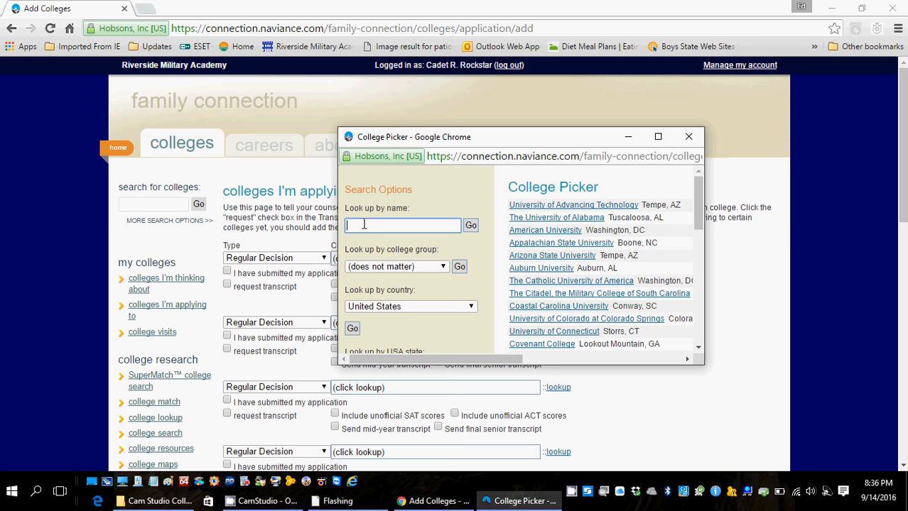
{"action": "type", "text": "University of "}
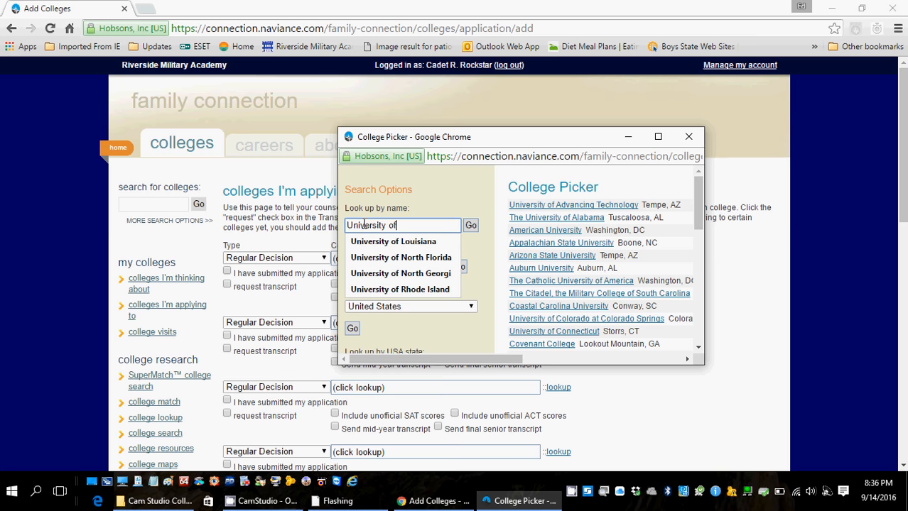
{"action": "type", "text": "Georgia"}
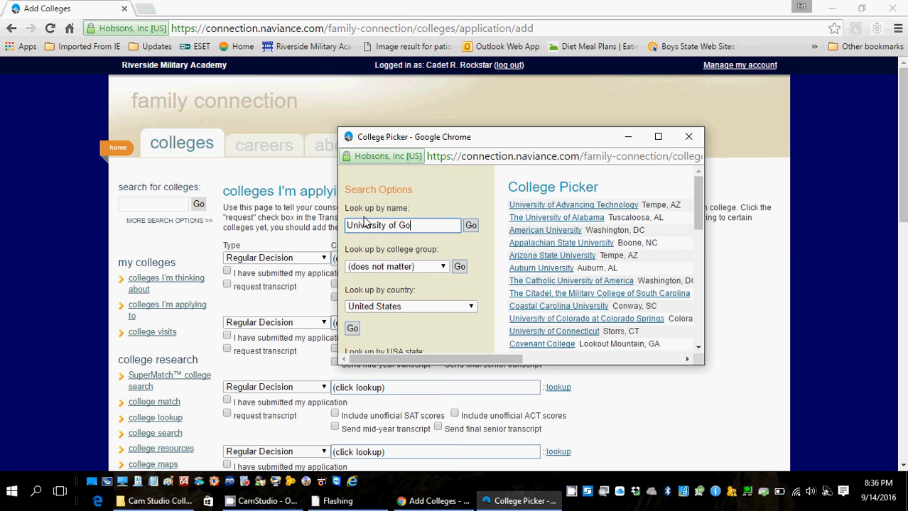
{"action": "key", "text": "Return"}
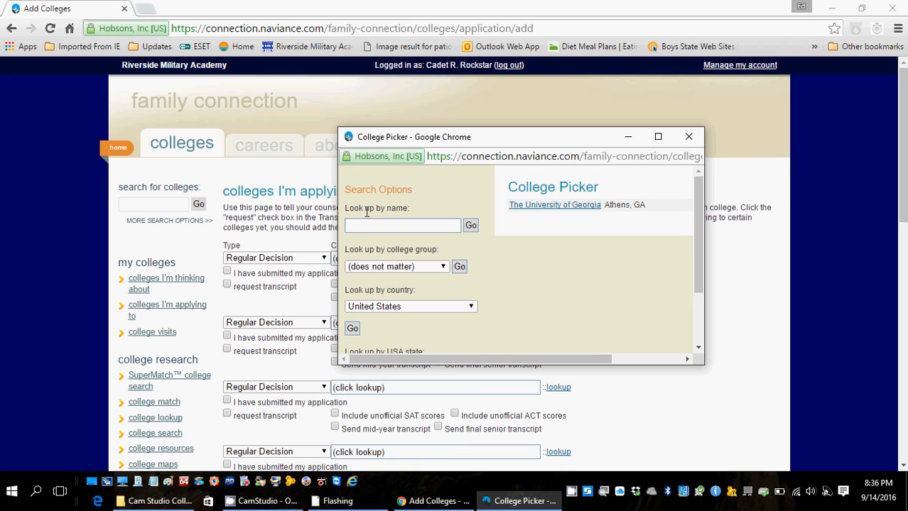
{"action": "left_click", "coordinate": [535, 210]}
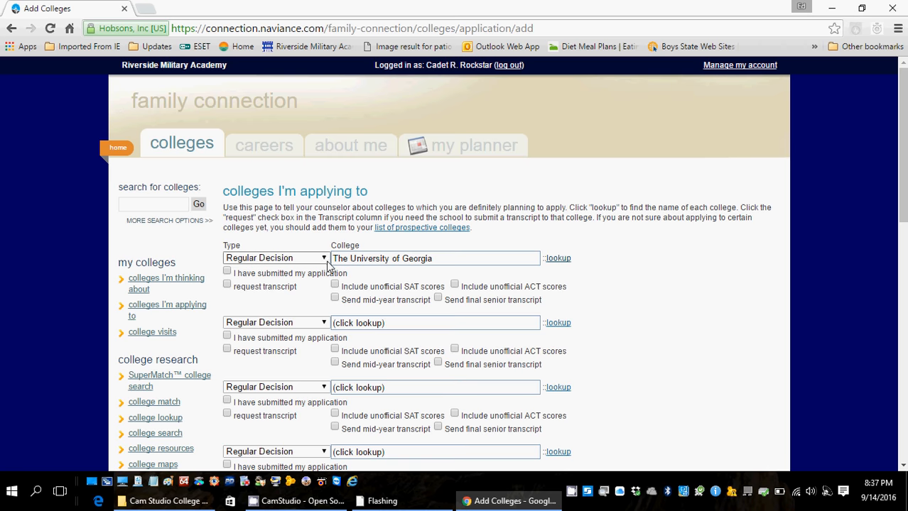
{"action": "left_click", "coordinate": [324, 260]}
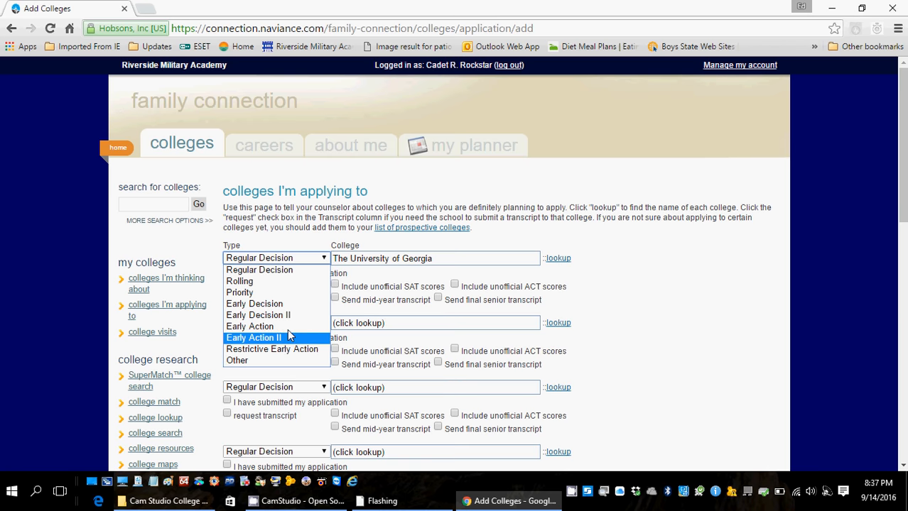
{"action": "left_click", "coordinate": [274, 273]}
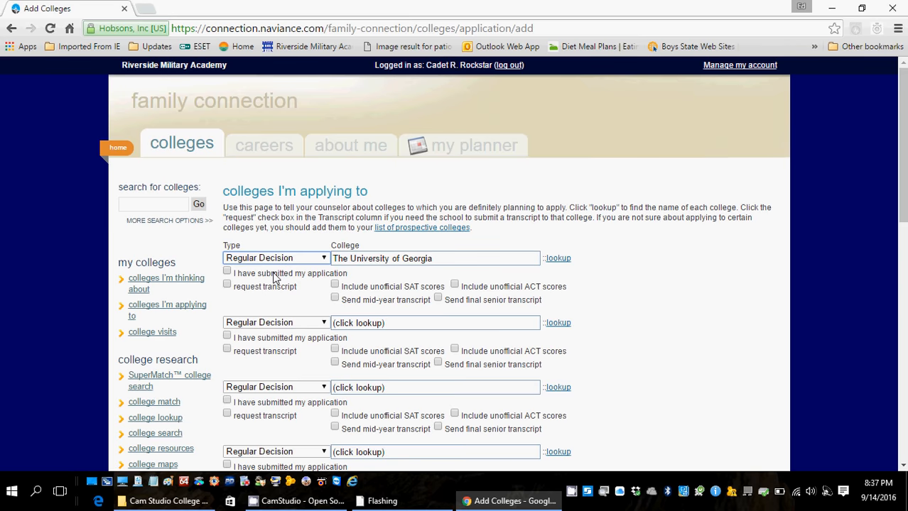
{"action": "left_click_drag", "start_coordinate": [903, 156], "coordinate": [904, 386]}
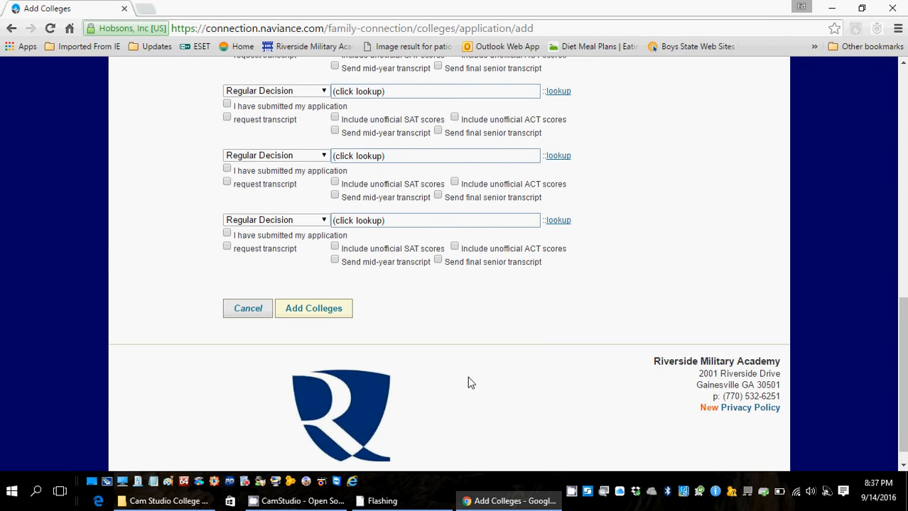
{"action": "left_click", "coordinate": [303, 314]}
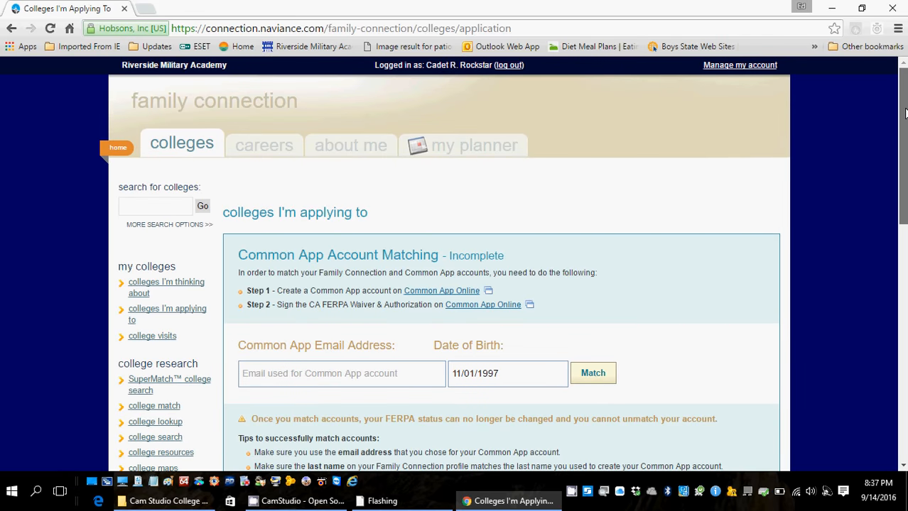
Scroll down past the Common App panel to the applications table listing Univ of Georgia.
{"action": "scroll", "coordinate": [503, 265], "scroll_direction": "down", "scroll_amount": 1}
{"action": "scroll", "coordinate": [503, 265], "scroll_direction": "down", "scroll_amount": 5}
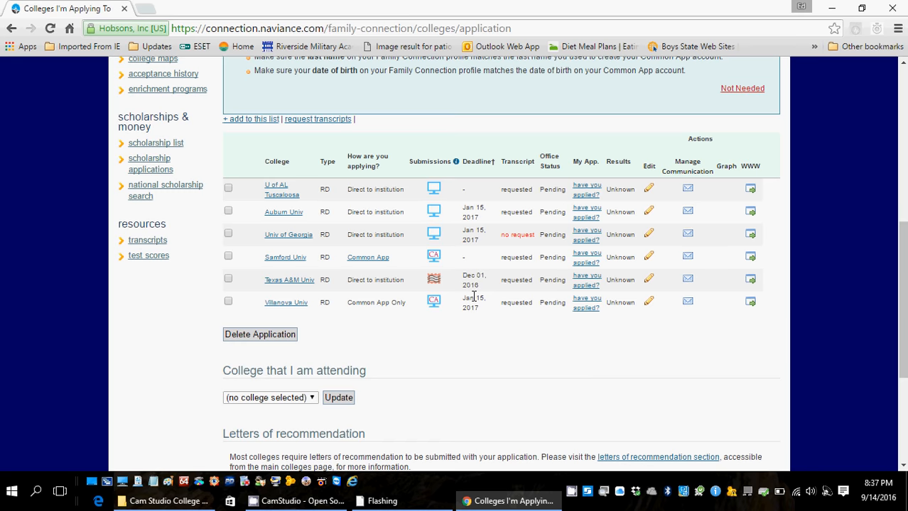
Open the Univ of Georgia page and read its admissions statistics, deadlines and profile, then return to top.
{"action": "left_click", "coordinate": [279, 240]}
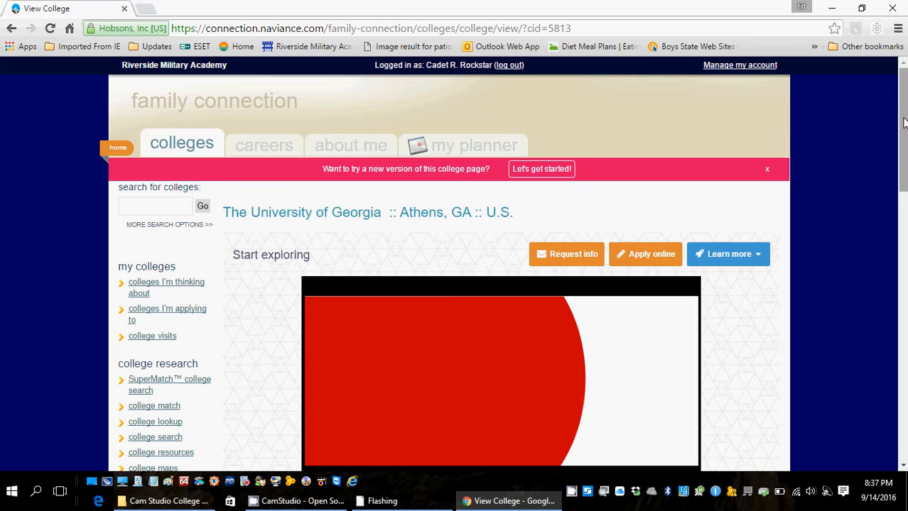
{"action": "left_click_drag", "start_coordinate": [903, 123], "coordinate": [903, 294]}
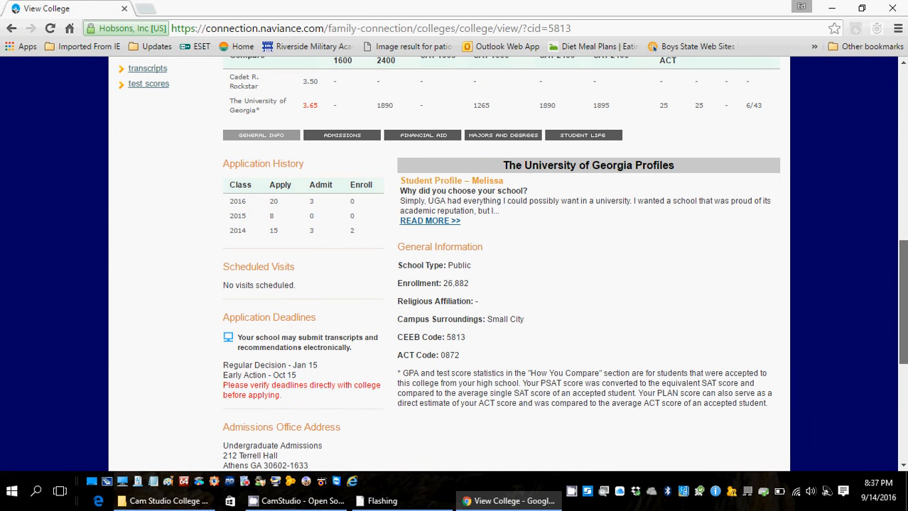
{"action": "left_click_drag", "start_coordinate": [903, 294], "coordinate": [903, 310]}
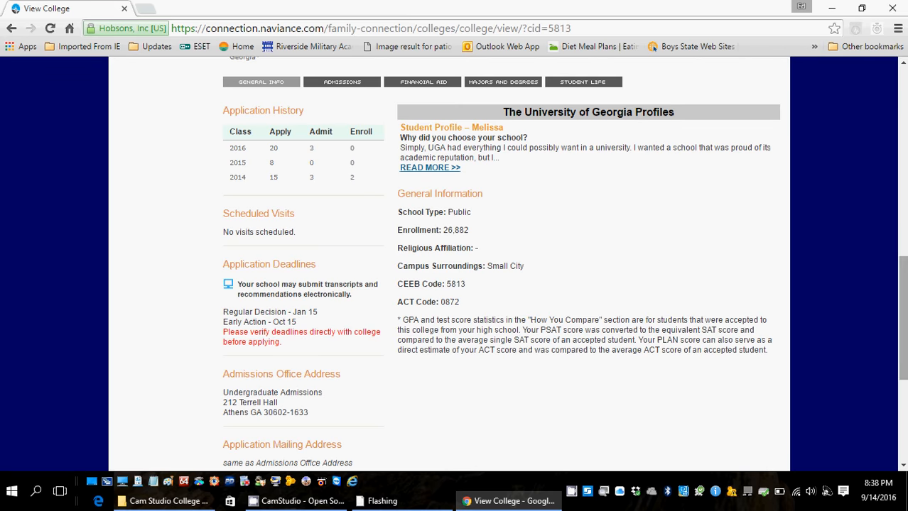
{"action": "left_click_drag", "start_coordinate": [903, 306], "coordinate": [902, 261]}
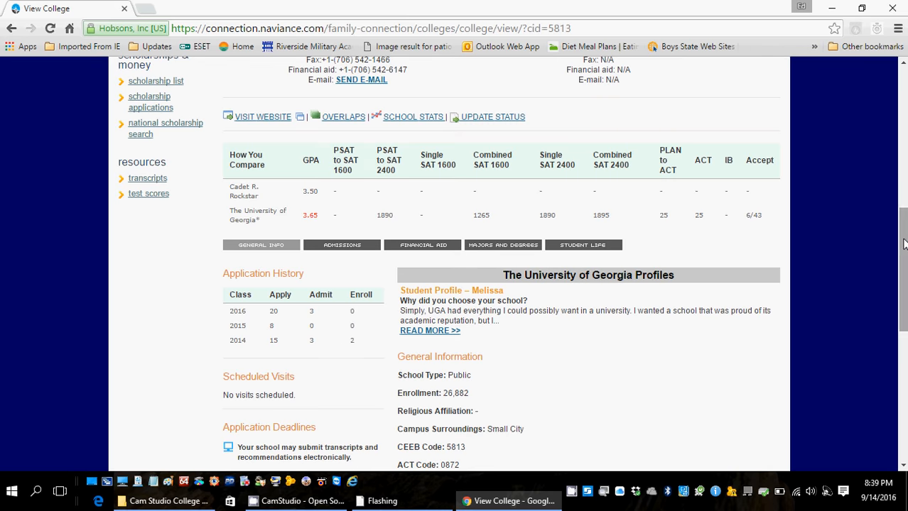
{"action": "left_click_drag", "start_coordinate": [902, 244], "coordinate": [892, 142]}
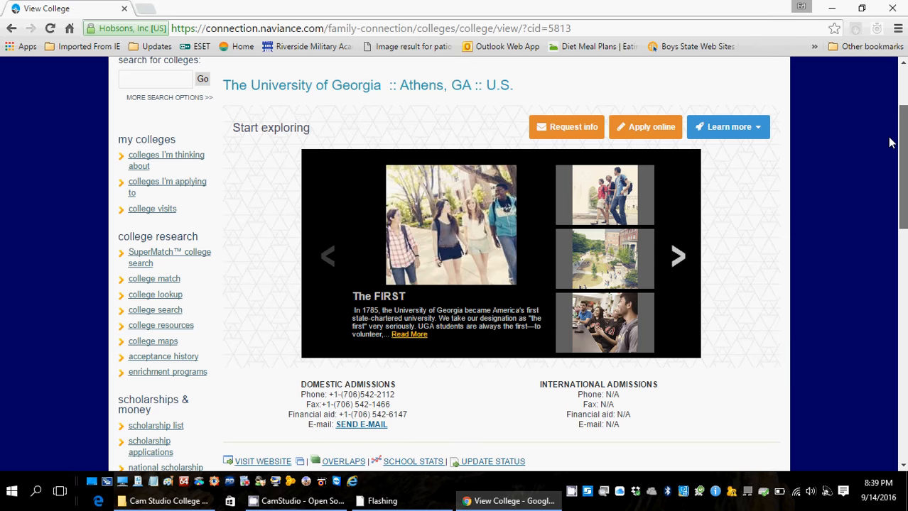
{"action": "scroll", "coordinate": [889, 143], "scroll_direction": "up", "scroll_amount": 1}
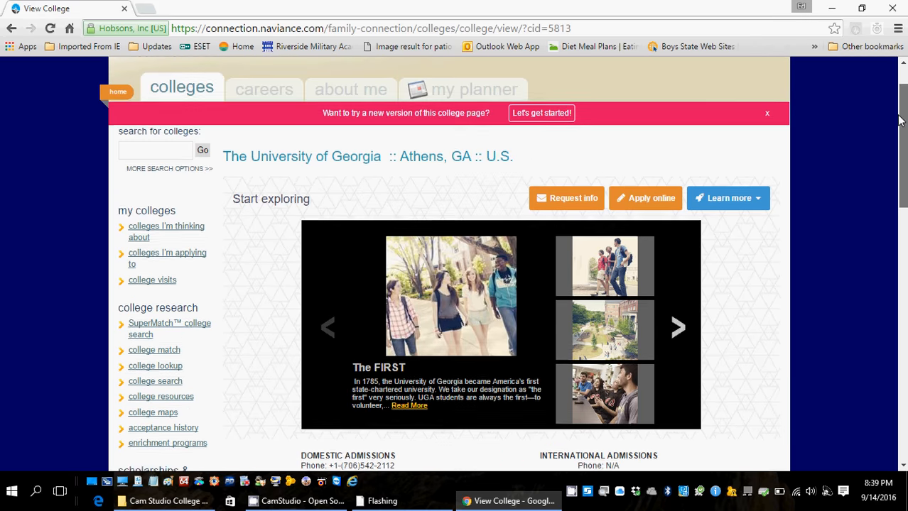
From the Colleges tab, open Letters of Recommendation and review the five Requested entries.
{"action": "left_click", "coordinate": [188, 98]}
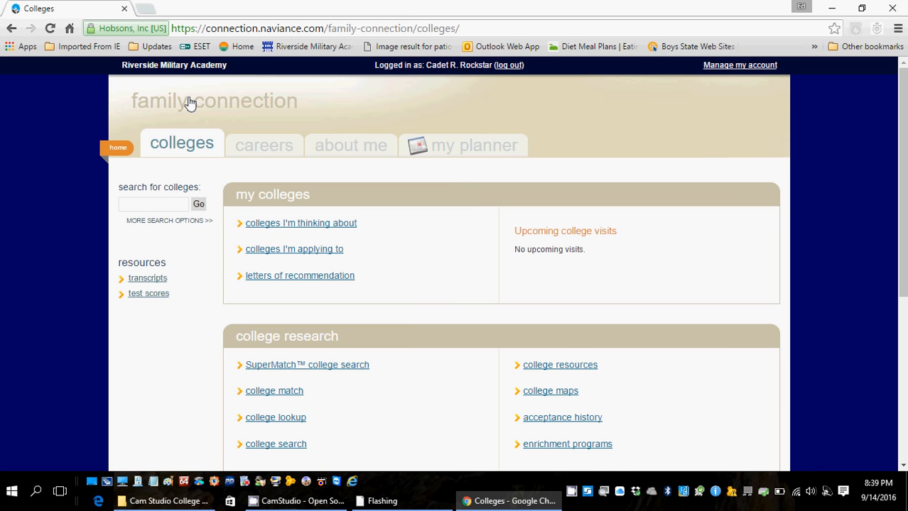
{"action": "left_click", "coordinate": [274, 283]}
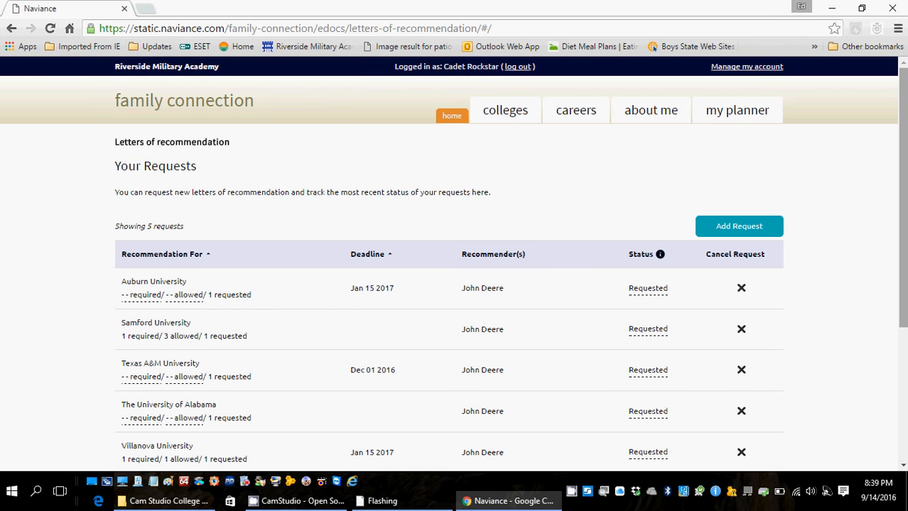
{"action": "scroll", "coordinate": [903, 121], "scroll_direction": "down", "scroll_amount": 3}
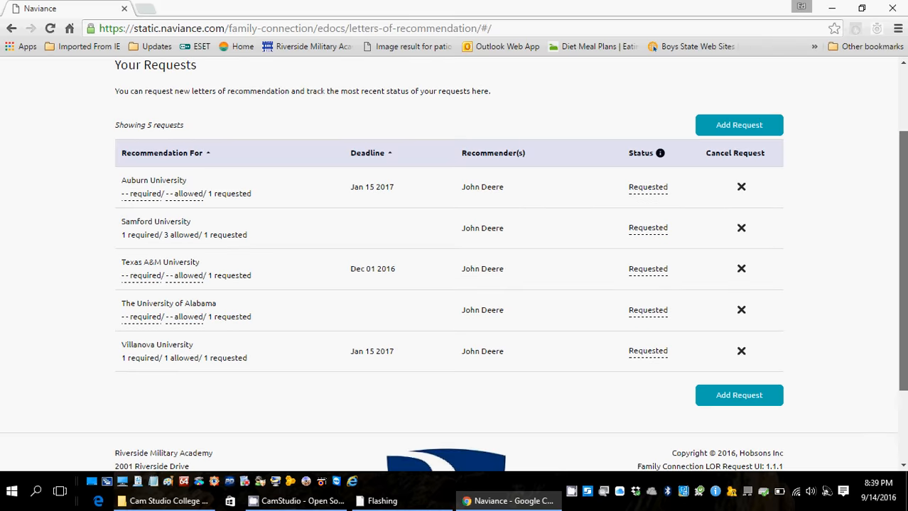
{"action": "scroll", "coordinate": [454, 263], "scroll_direction": "up", "scroll_amount": 2}
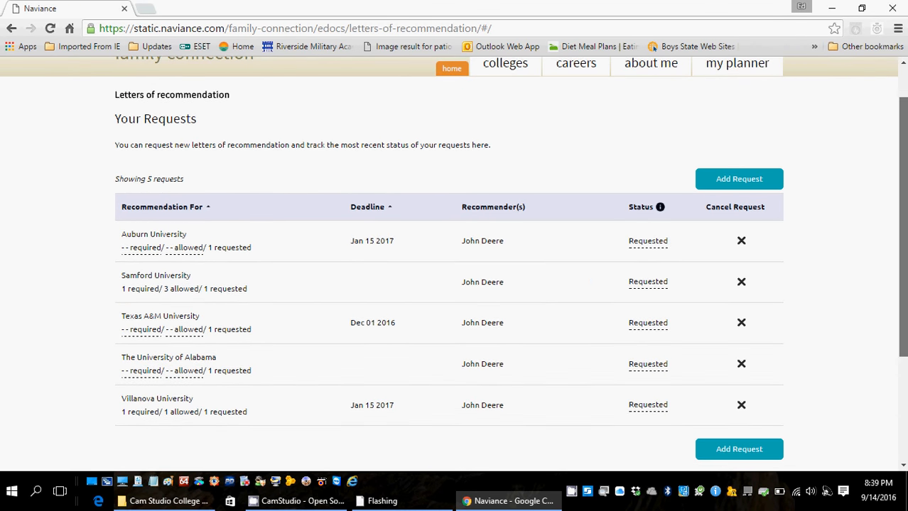
{"action": "scroll", "coordinate": [455, 263], "scroll_direction": "up", "scroll_amount": 1}
{"action": "scroll", "coordinate": [455, 263], "scroll_direction": "down", "scroll_amount": 1}
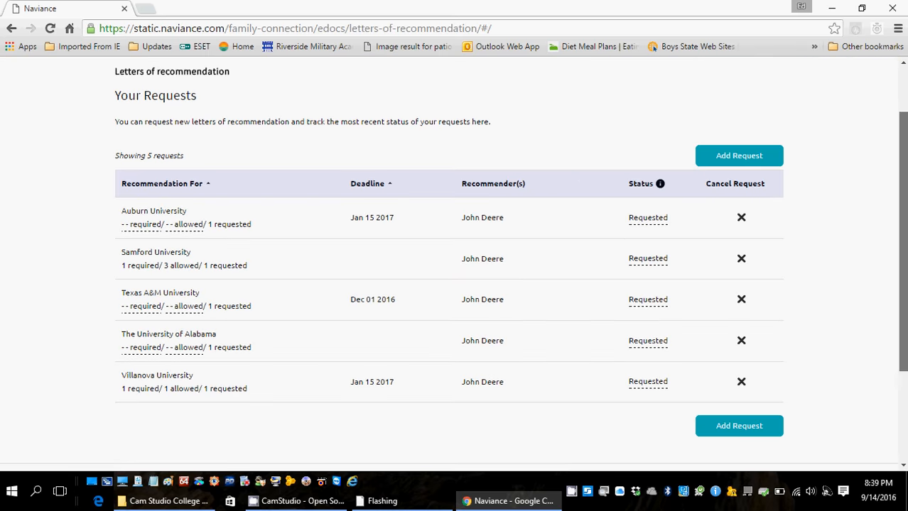
{"action": "scroll", "coordinate": [898, 120], "scroll_direction": "up", "scroll_amount": 2}
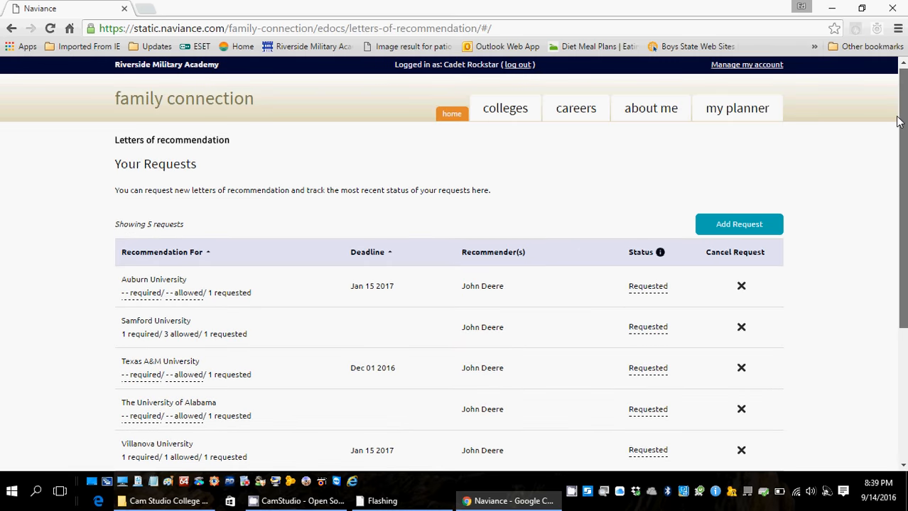
{"action": "scroll", "coordinate": [898, 120], "scroll_direction": "down", "scroll_amount": 2}
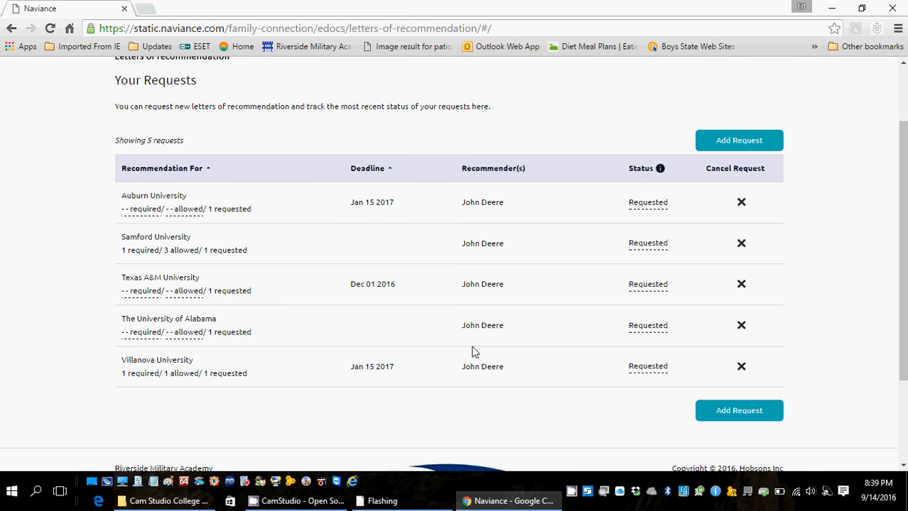
Add a new recommendation request and select a teacher as the recommender.
{"action": "left_click", "coordinate": [729, 143]}
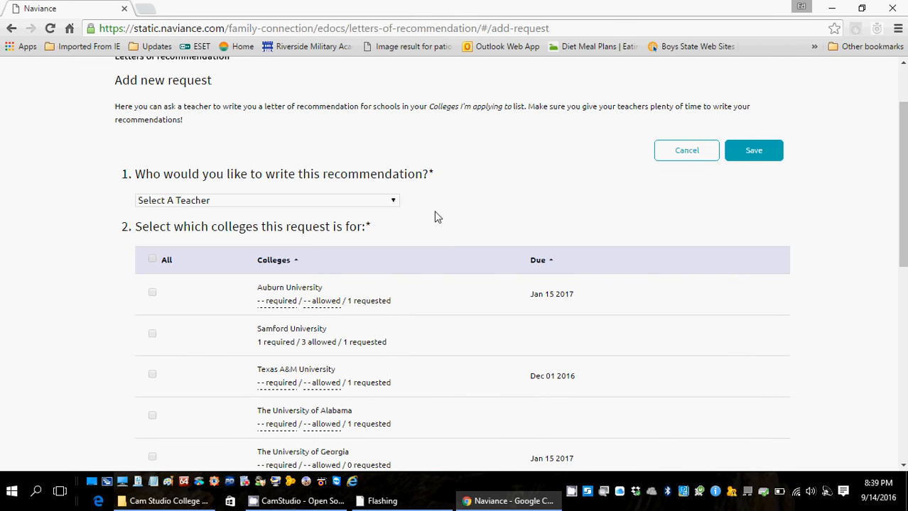
{"action": "left_click", "coordinate": [394, 201]}
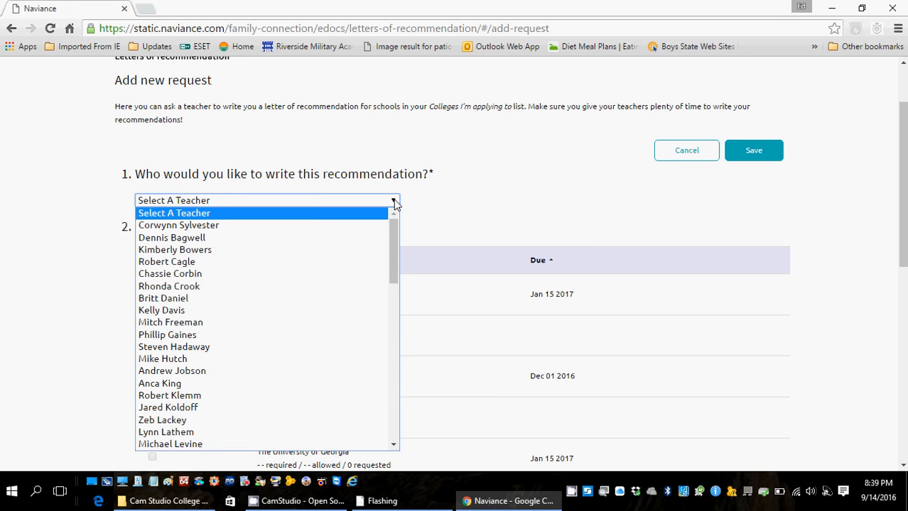
{"action": "left_click", "coordinate": [320, 238]}
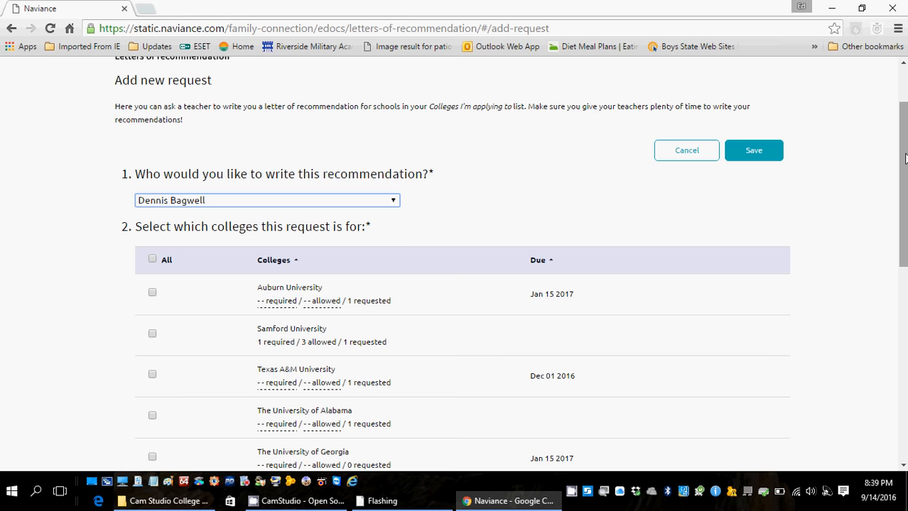
{"action": "left_click_drag", "start_coordinate": [905, 157], "coordinate": [905, 162]}
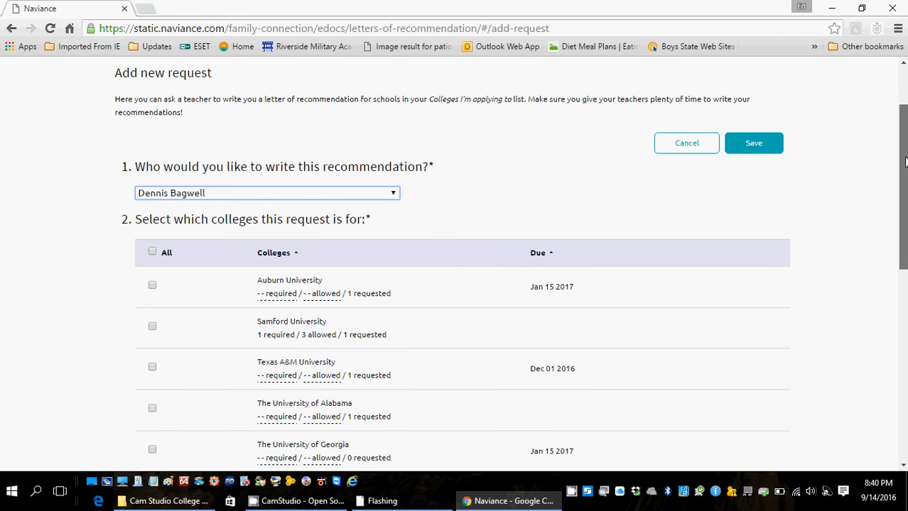
{"action": "left_click_drag", "start_coordinate": [905, 162], "coordinate": [905, 216]}
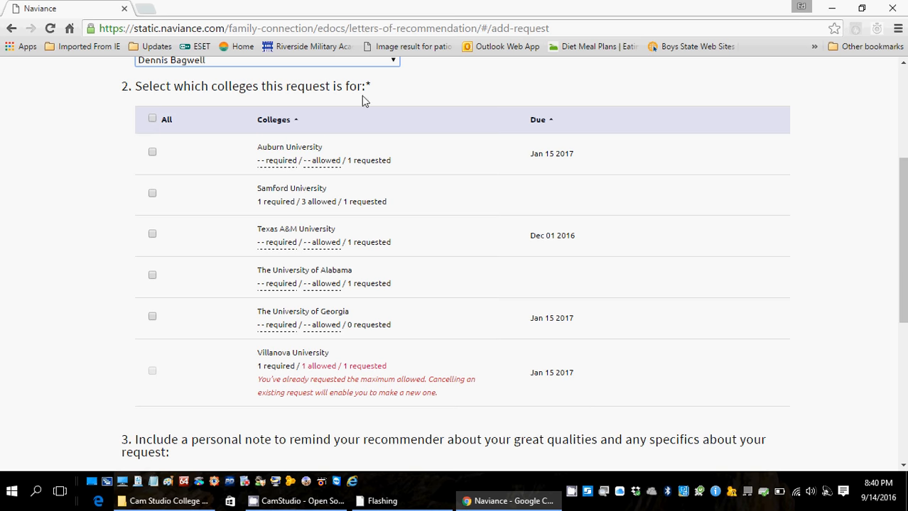
Tick every eligible college, including Auburn, Samford and Texas A&M, for the new request.
{"action": "left_click", "coordinate": [152, 119]}
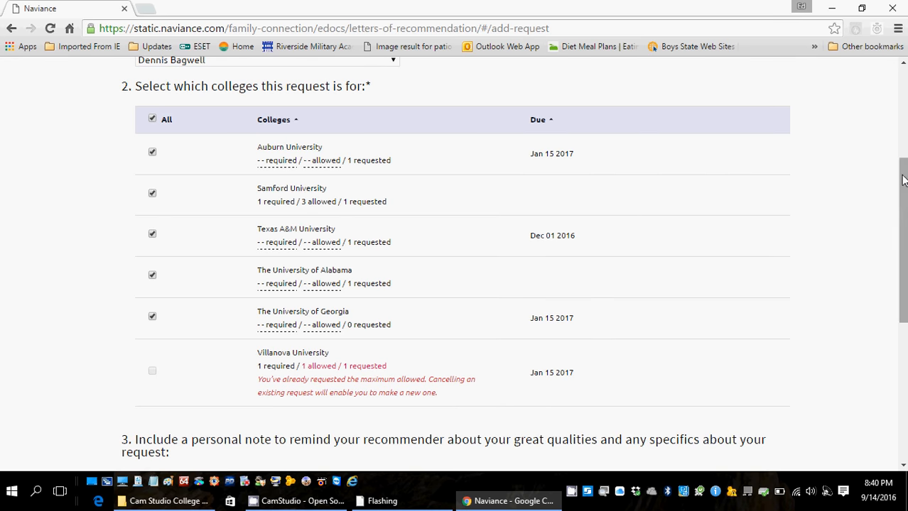
{"action": "left_click_drag", "start_coordinate": [901, 178], "coordinate": [903, 284]}
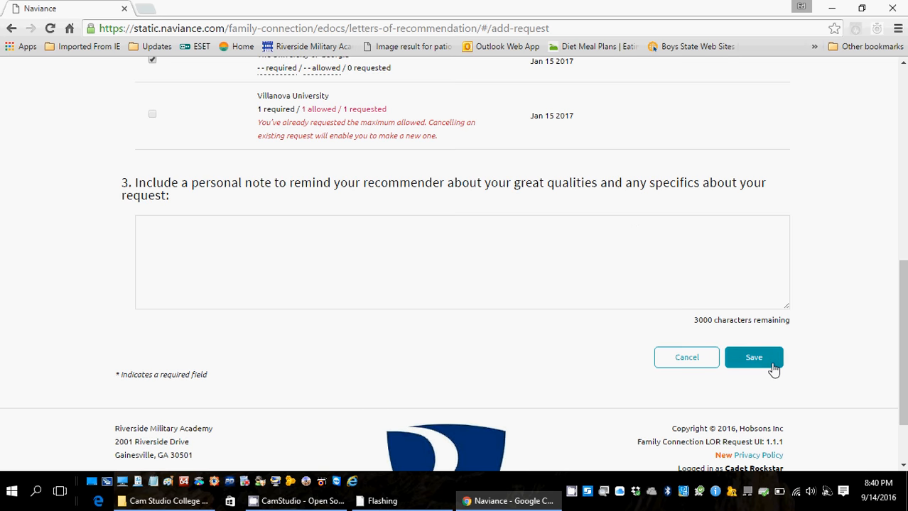
{"action": "left_click_drag", "start_coordinate": [902, 355], "coordinate": [898, 222]}
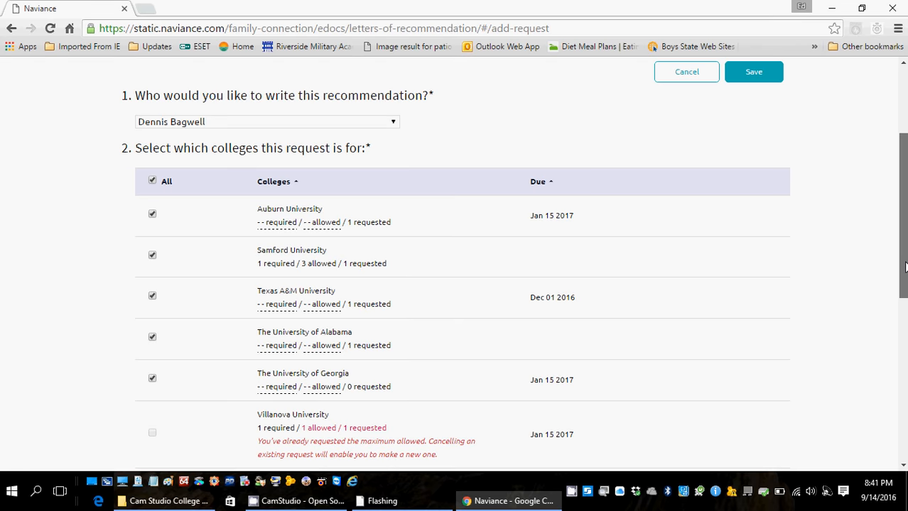
{"action": "scroll", "coordinate": [905, 266], "scroll_direction": "up", "scroll_amount": 3}
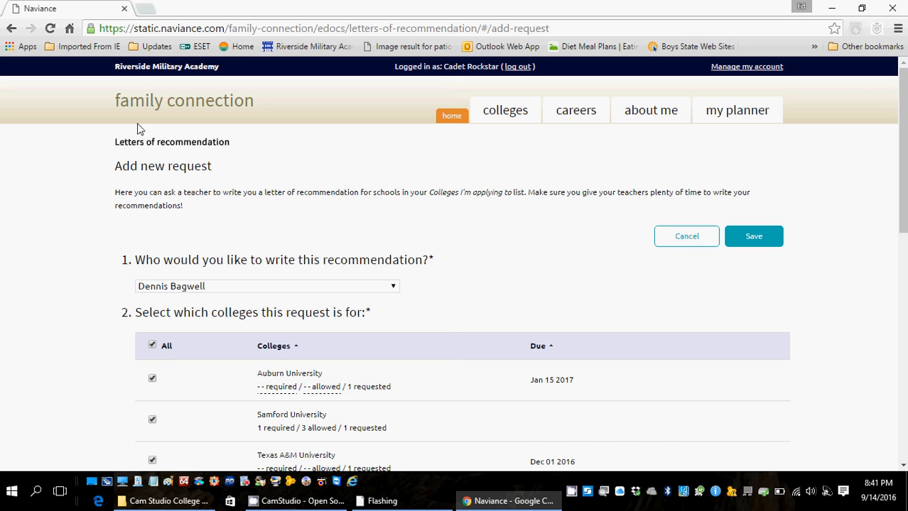
Go back twice, via Your Requests, to the my colleges and college research overview.
{"action": "left_click", "coordinate": [11, 30]}
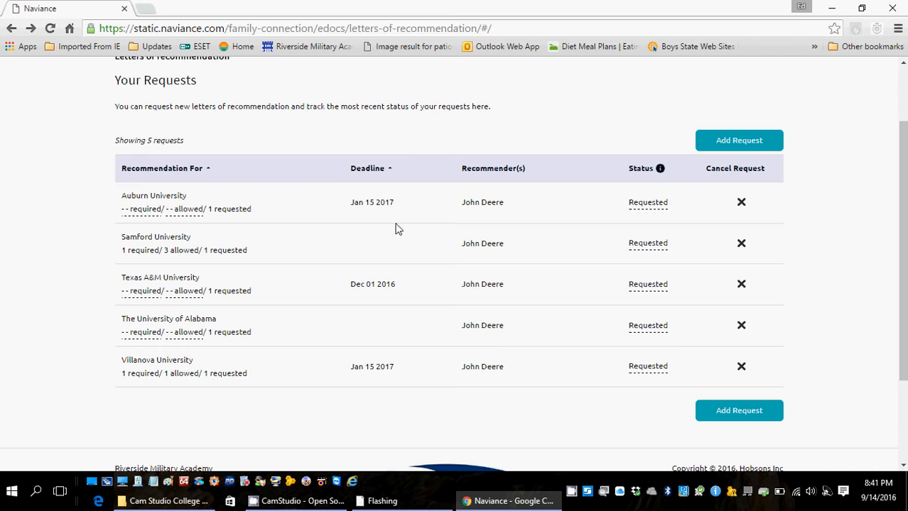
{"action": "left_click_drag", "start_coordinate": [903, 192], "coordinate": [894, 123]}
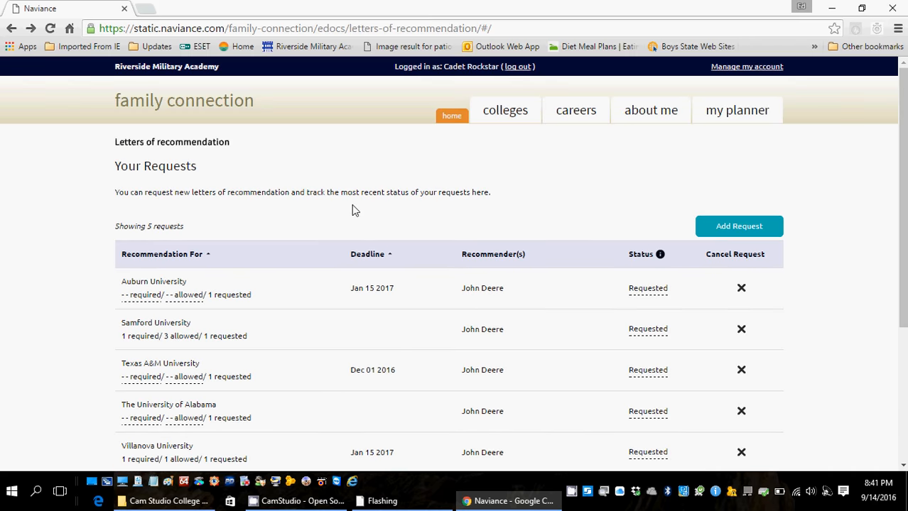
{"action": "left_click", "coordinate": [12, 30]}
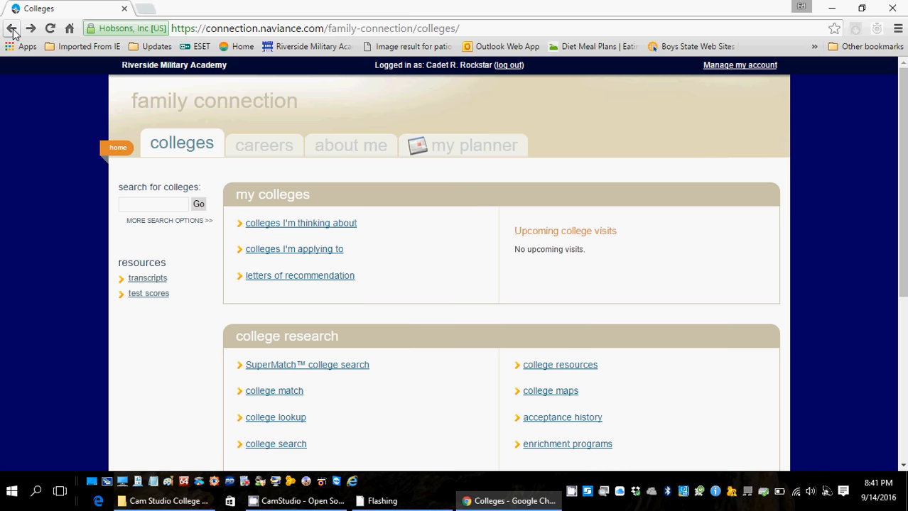
On the request transcripts page, tick 'add request' for The University of Georgia.
{"action": "left_click", "coordinate": [145, 283]}
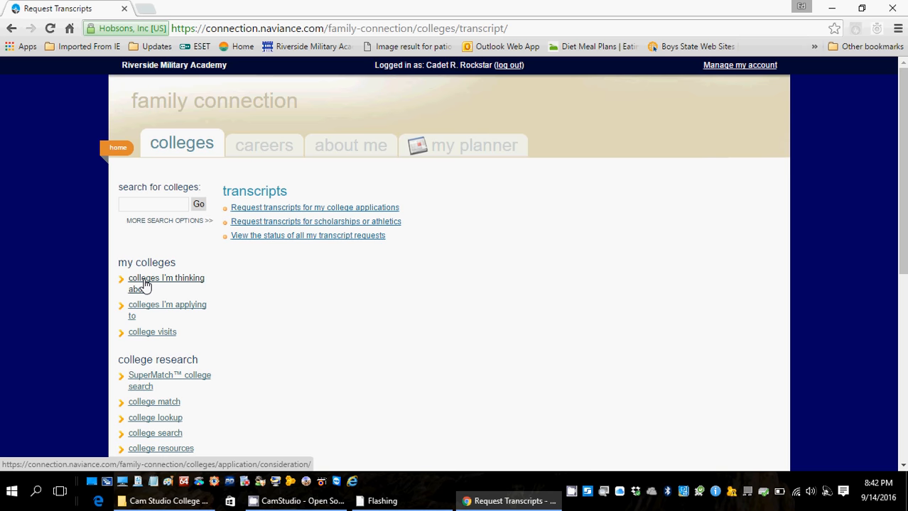
{"action": "left_click", "coordinate": [259, 207]}
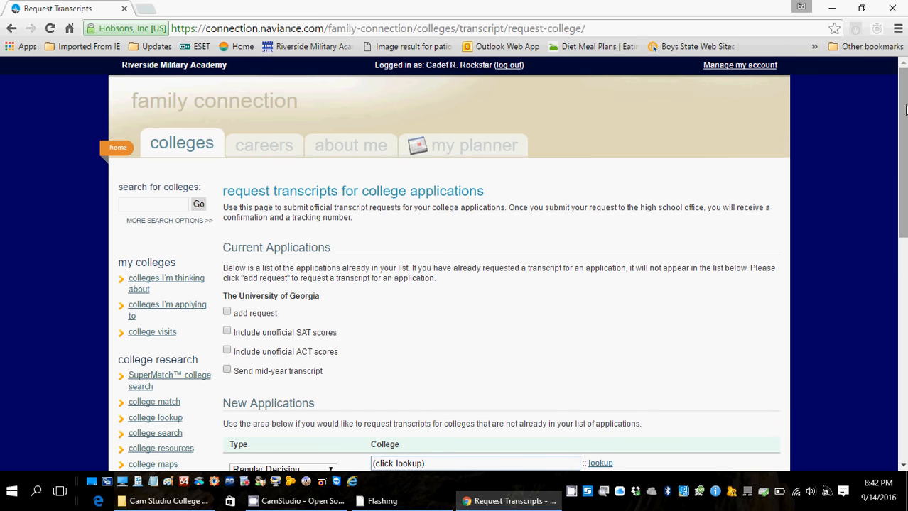
{"action": "left_click_drag", "start_coordinate": [903, 110], "coordinate": [903, 164]}
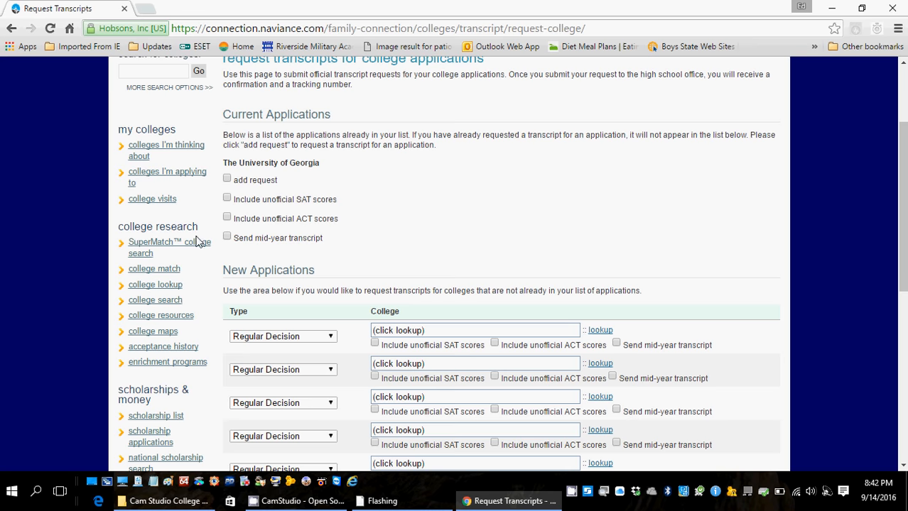
{"action": "left_click", "coordinate": [226, 180]}
{"action": "left_click_drag", "start_coordinate": [902, 172], "coordinate": [900, 214]}
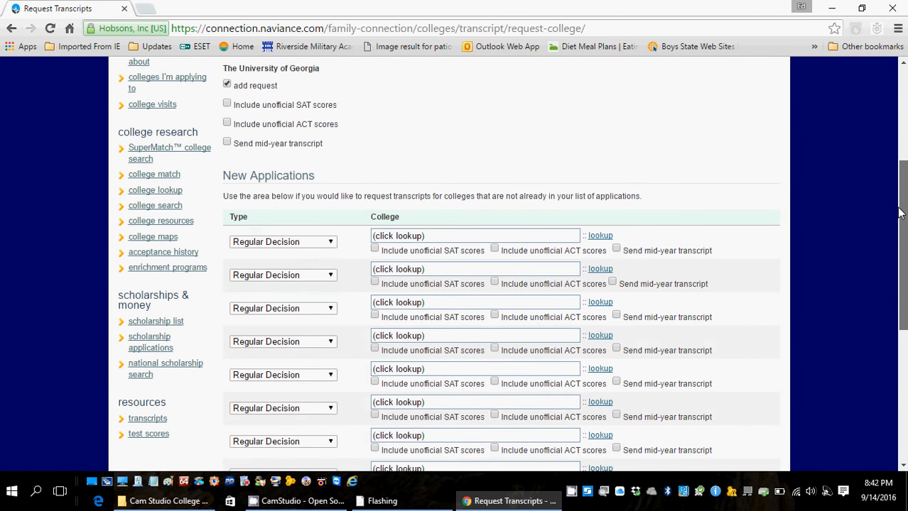
{"action": "left_click_drag", "start_coordinate": [899, 213], "coordinate": [904, 322]}
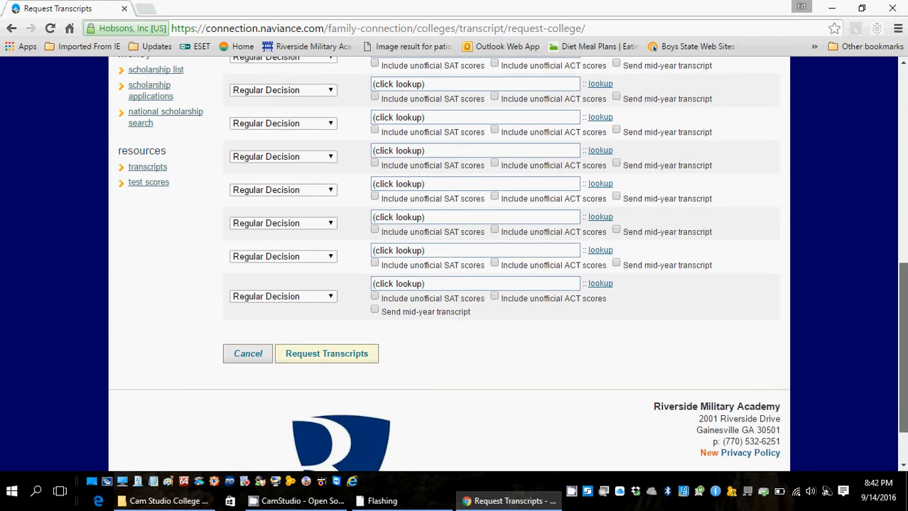
Submit the transcript requests, adding Univ of Georgia as pending with a 1/15/17 due date.
{"action": "left_click", "coordinate": [322, 361]}
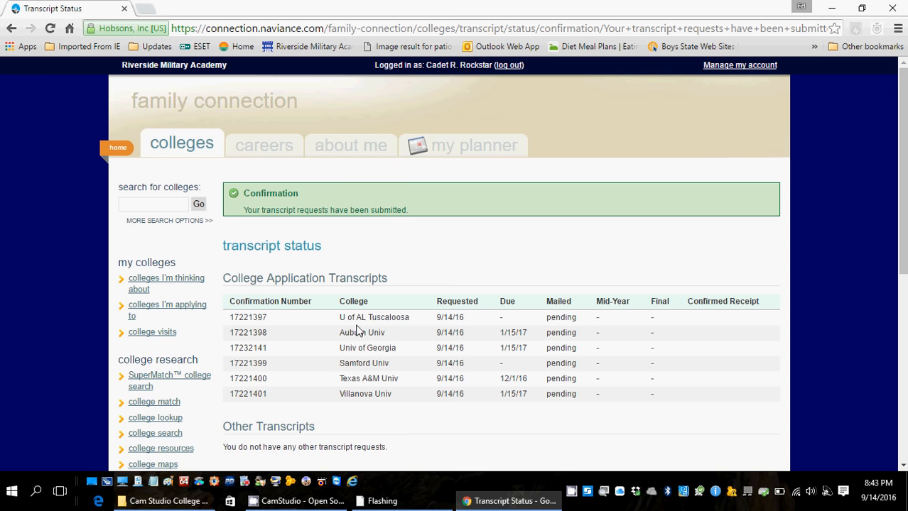
Reopen the Colleges I'm Applying To table, now showing Univ of Georgia's transcript requested.
{"action": "left_click", "coordinate": [207, 152]}
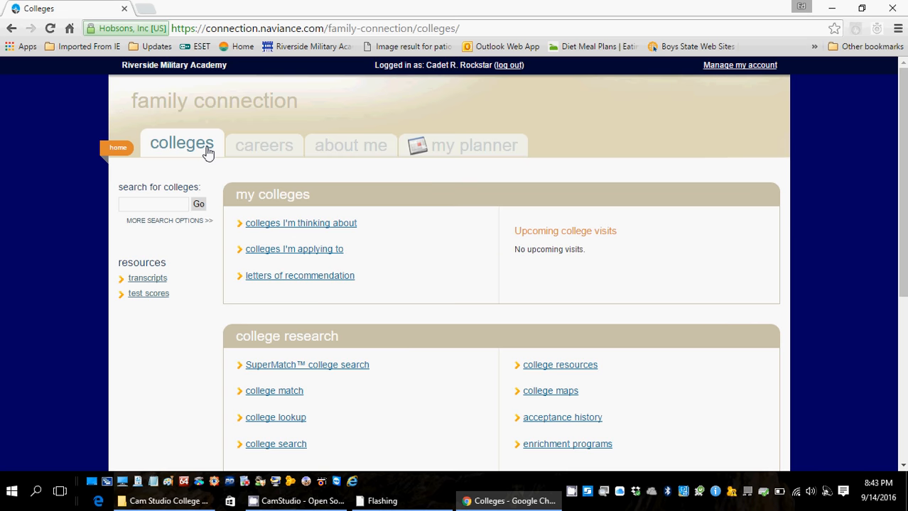
{"action": "left_click", "coordinate": [157, 279]}
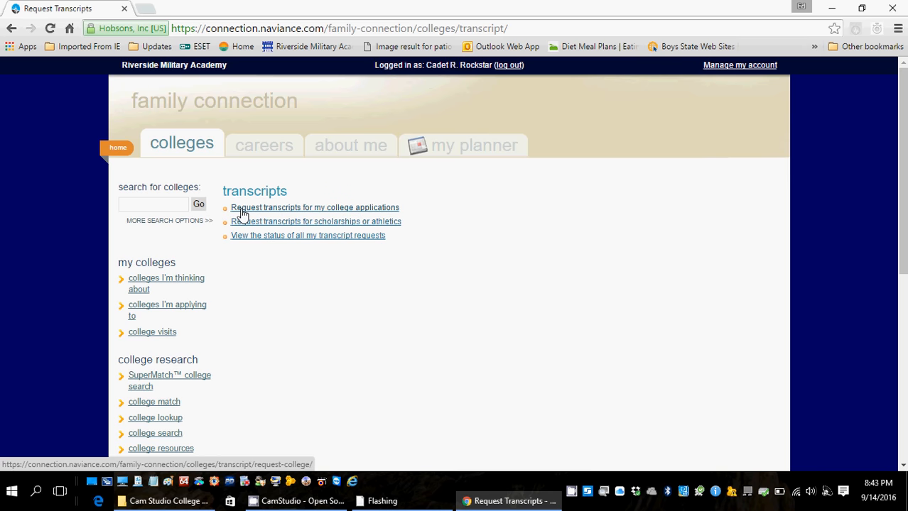
{"action": "left_click", "coordinate": [201, 151]}
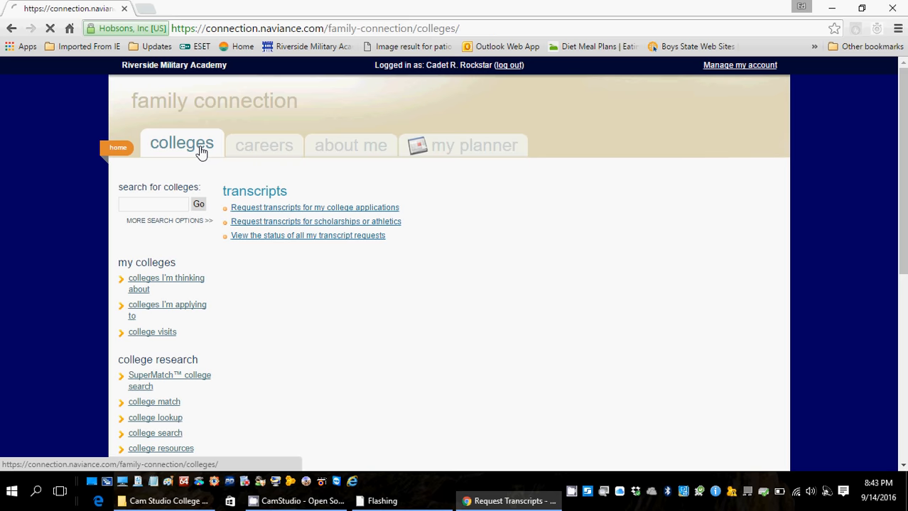
{"action": "left_click", "coordinate": [254, 249]}
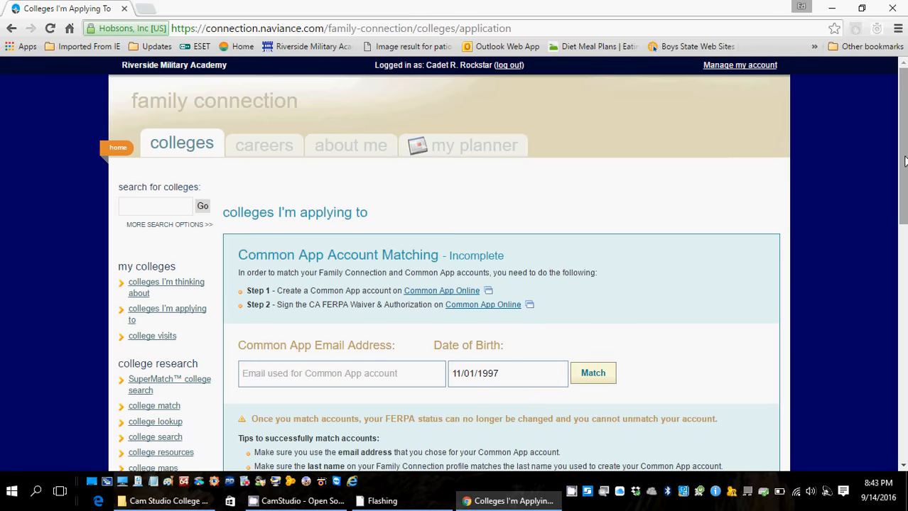
{"action": "left_click_drag", "start_coordinate": [904, 158], "coordinate": [904, 301]}
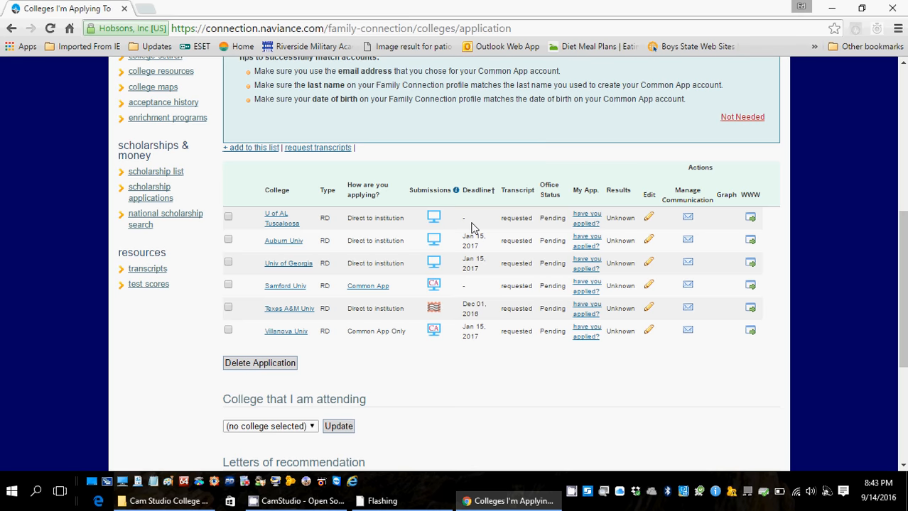
Open Auburn University's page and review contacts, GPA 3.50 versus Auburn's 3.35, and deadlines.
{"action": "left_click", "coordinate": [287, 243]}
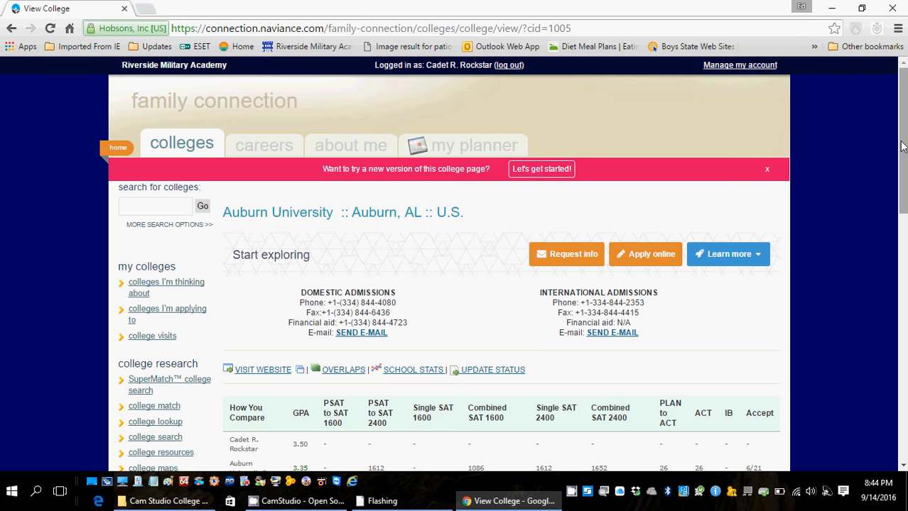
{"action": "scroll", "coordinate": [901, 148], "scroll_direction": "down", "scroll_amount": 3}
{"action": "scroll", "coordinate": [502, 264], "scroll_direction": "down", "scroll_amount": 2}
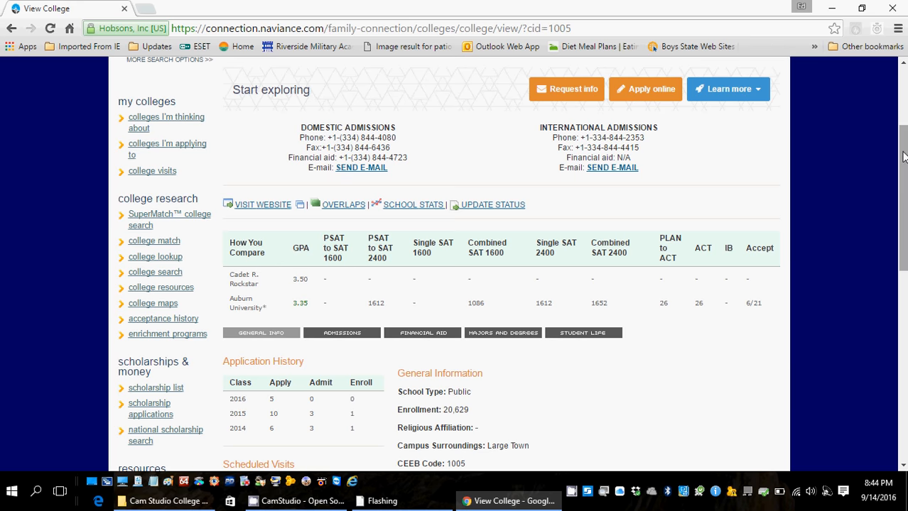
{"action": "left_click_drag", "start_coordinate": [903, 156], "coordinate": [903, 199]}
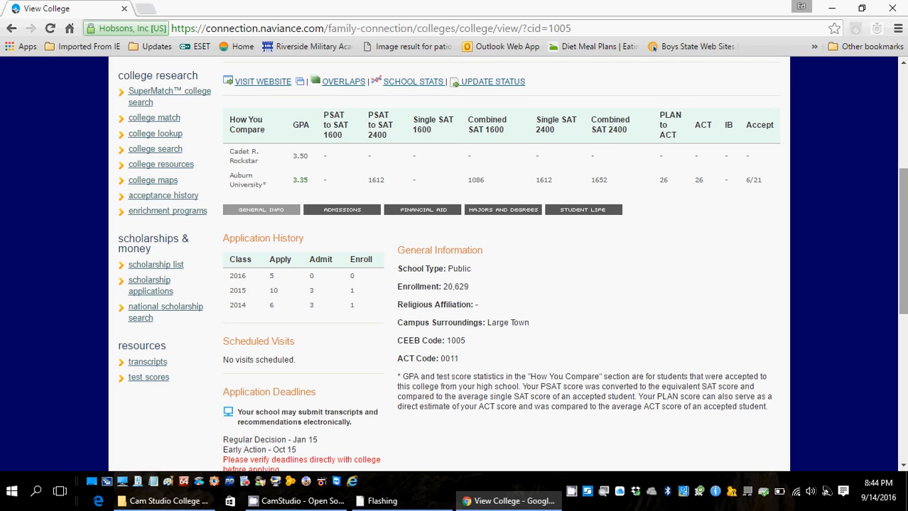
{"action": "scroll", "coordinate": [357, 325], "scroll_direction": "down", "scroll_amount": 2}
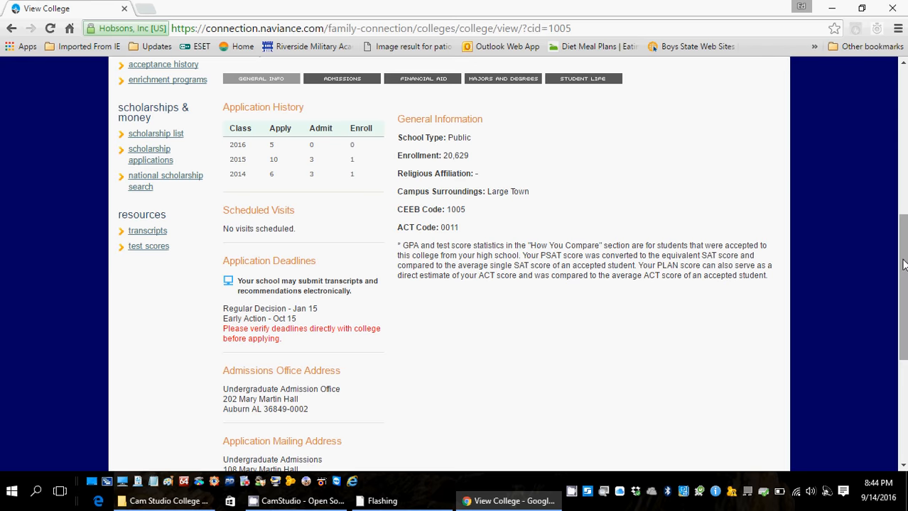
{"action": "mouse_move", "coordinate": [903, 268]}
{"action": "left_mouse_down"}
{"action": "mouse_move", "coordinate": [902, 321]}
{"action": "mouse_move", "coordinate": [902, 267]}
{"action": "left_mouse_up"}
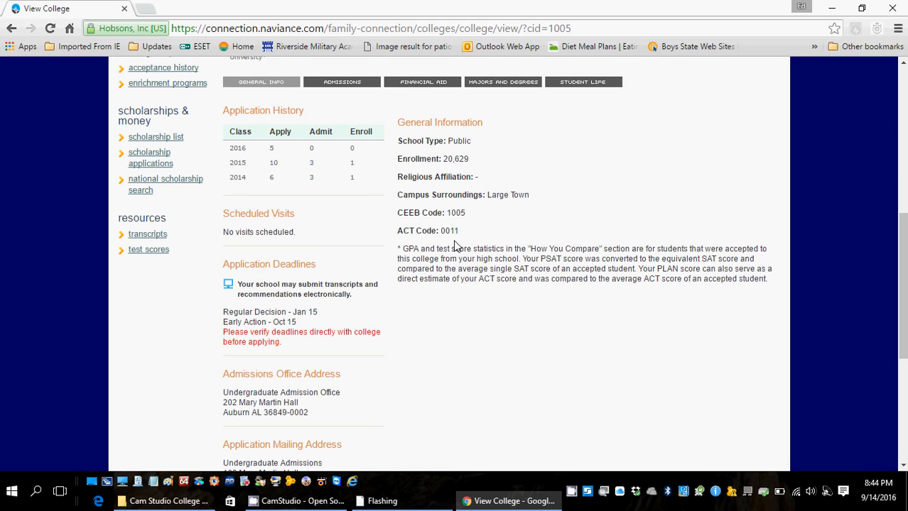
{"action": "left_click_drag", "start_coordinate": [900, 218], "coordinate": [885, 138]}
{"action": "scroll", "coordinate": [885, 139], "scroll_direction": "up", "scroll_amount": 1}
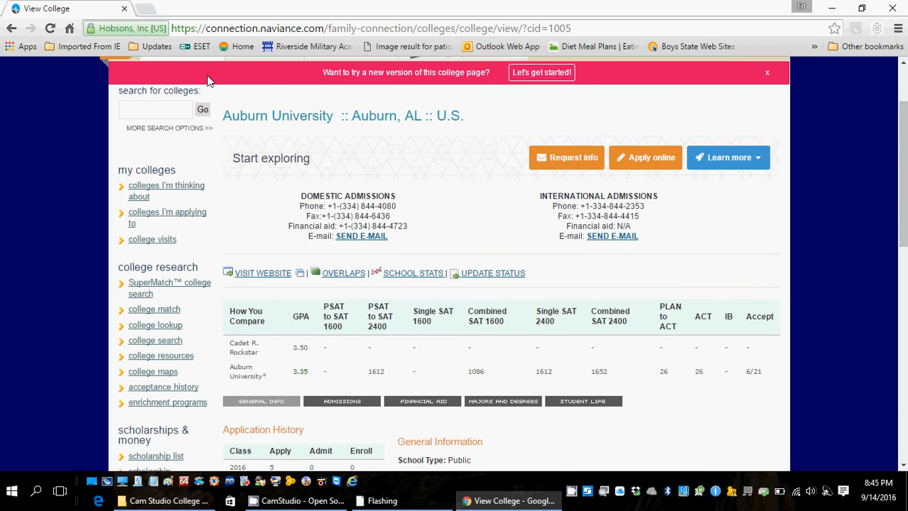
{"action": "scroll", "coordinate": [891, 92], "scroll_direction": "up", "scroll_amount": 2}
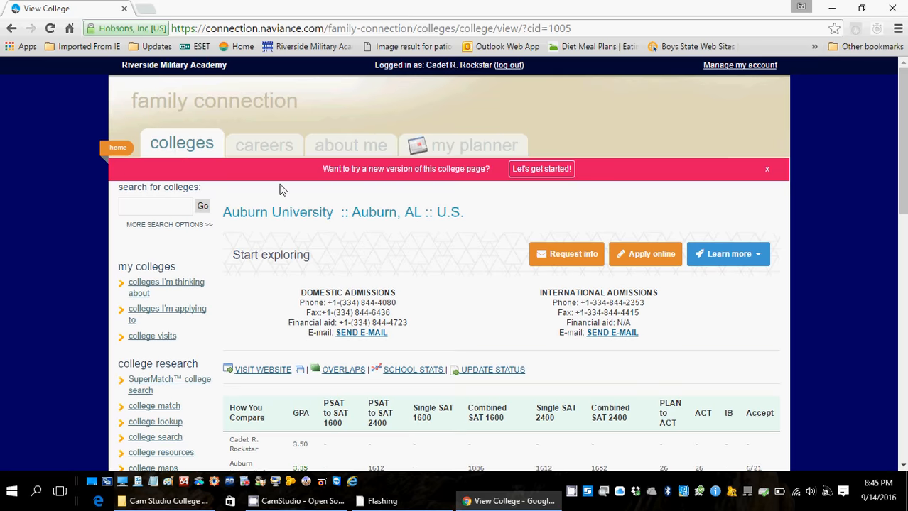
Leave Auburn University's page and go back to the main Colleges page.
{"action": "left_click", "coordinate": [178, 155]}
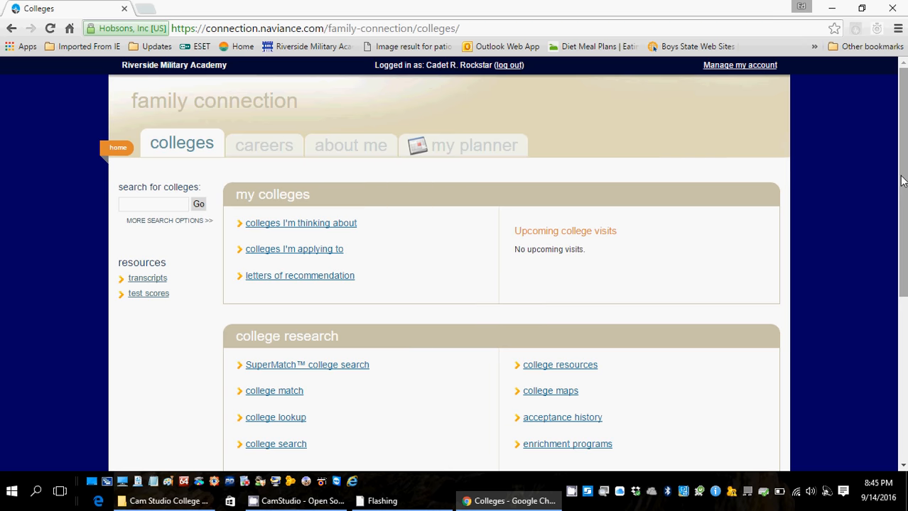
View the account management page, then the Careers and My Planner sections.
{"action": "left_click", "coordinate": [739, 66]}
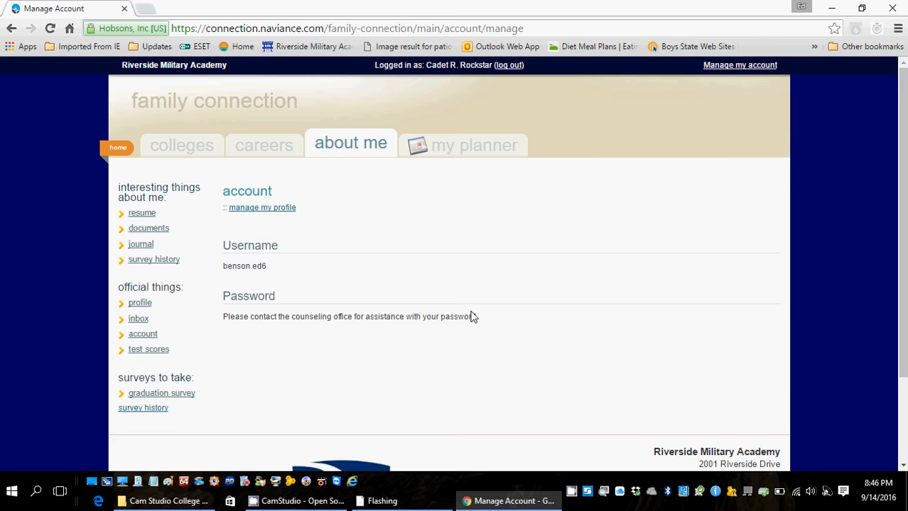
{"action": "left_click", "coordinate": [262, 153]}
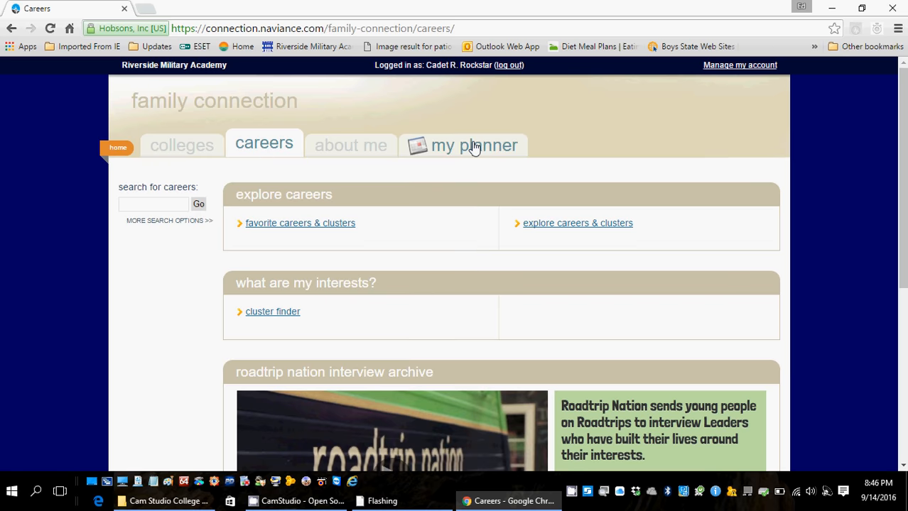
{"action": "left_click", "coordinate": [476, 155]}
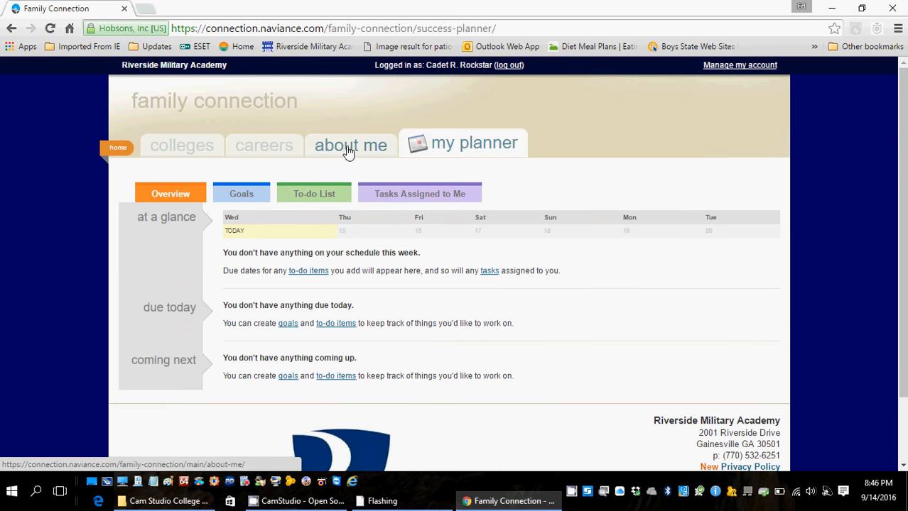
Open the About Me page and scroll through its Success Plan and assessments sections.
{"action": "left_click", "coordinate": [348, 153]}
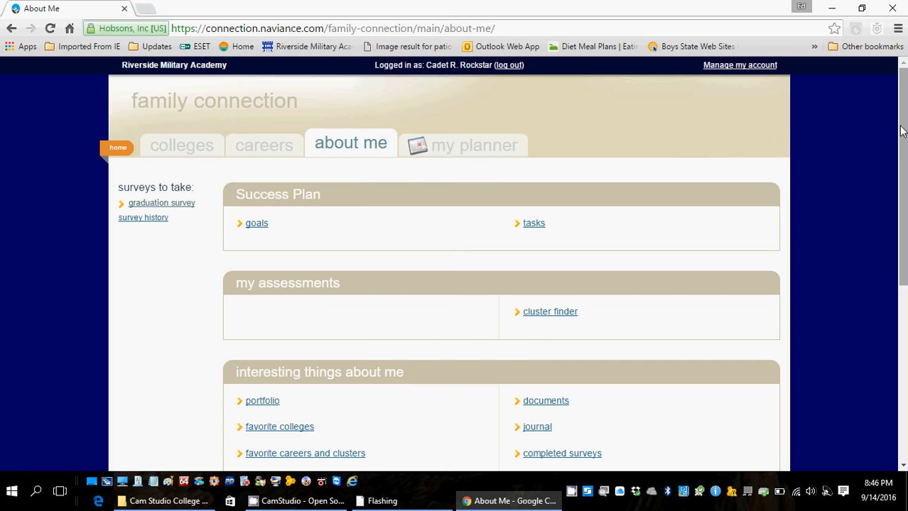
{"action": "left_click_drag", "start_coordinate": [903, 131], "coordinate": [902, 199]}
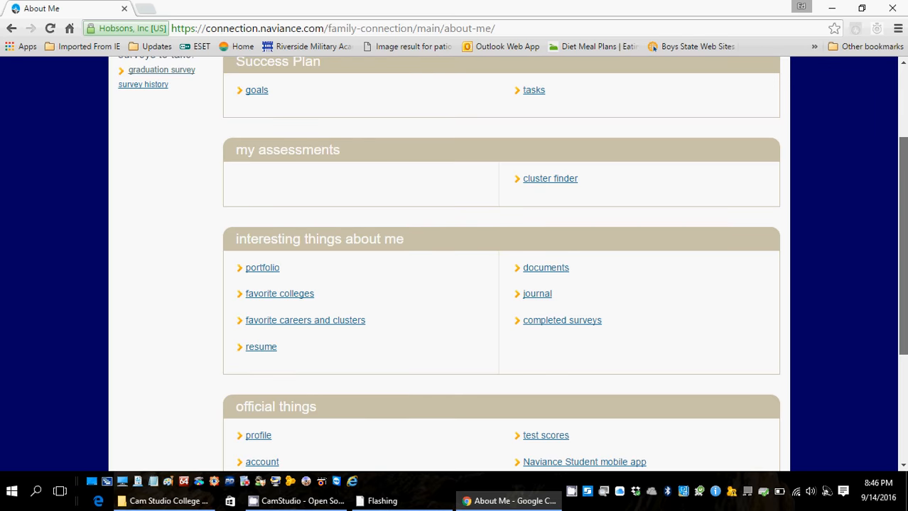
{"action": "left_click_drag", "start_coordinate": [902, 199], "coordinate": [879, 128]}
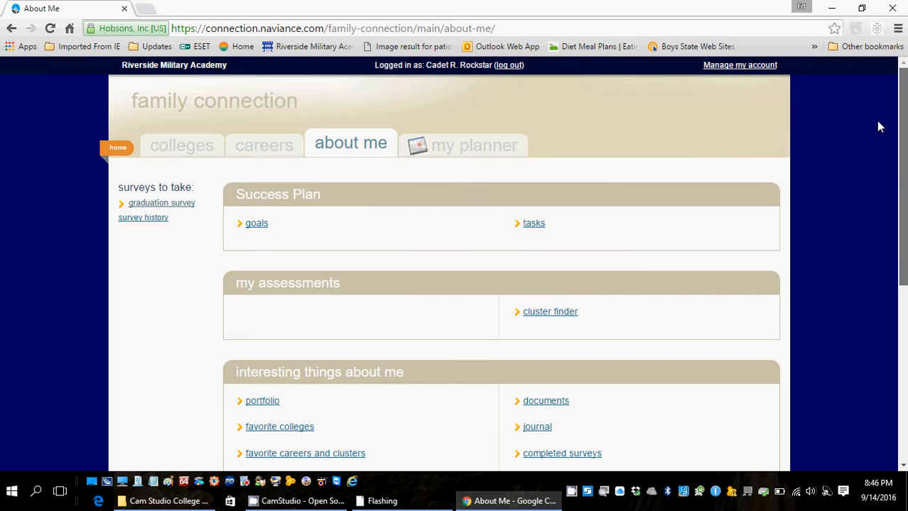
Open the scholarship list from the Colleges page.
{"action": "left_click", "coordinate": [169, 155]}
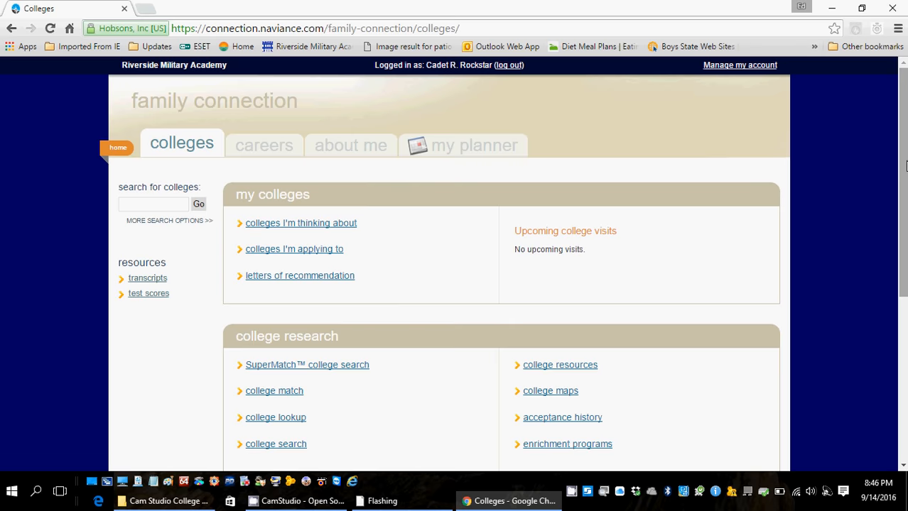
{"action": "scroll", "coordinate": [366, 269], "scroll_direction": "down", "scroll_amount": 2}
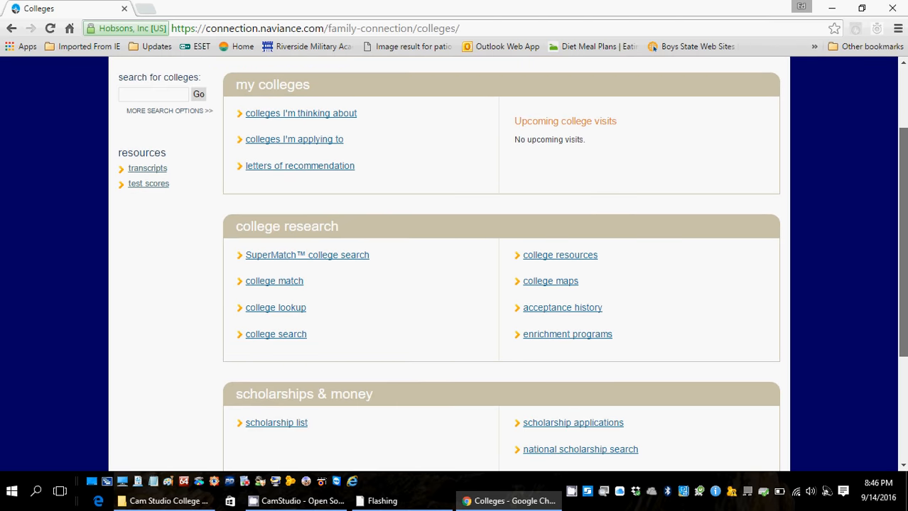
{"action": "scroll", "coordinate": [508, 367], "scroll_direction": "down", "scroll_amount": 2}
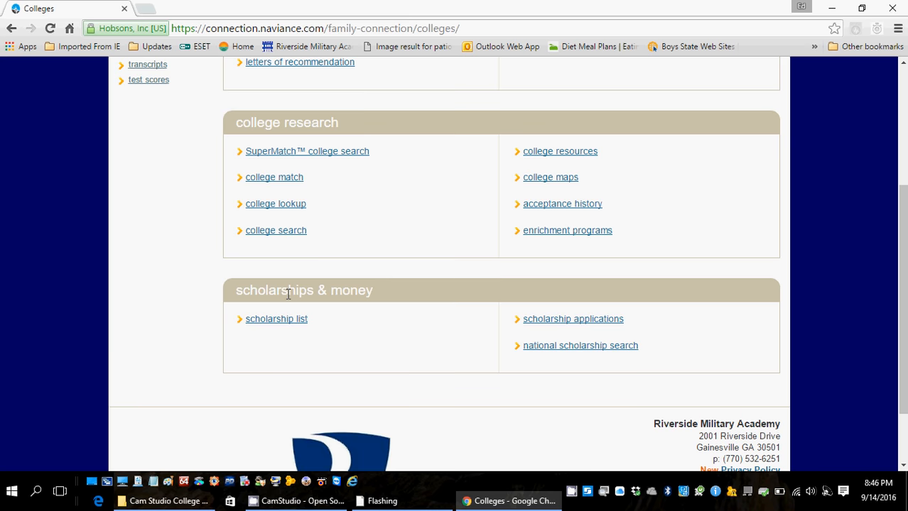
{"action": "left_click", "coordinate": [289, 319]}
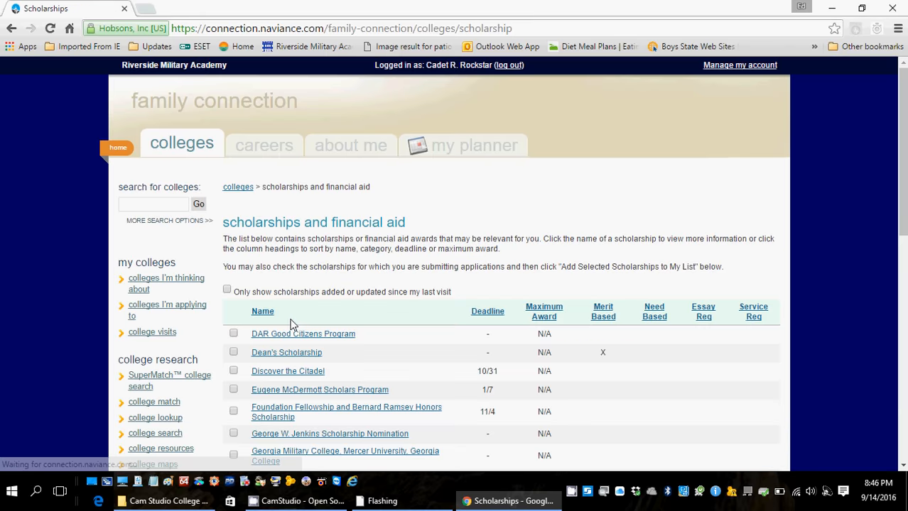
Scroll through the scholarships table, reviewing deadlines, maximum awards and merit-based markers.
{"action": "left_click_drag", "start_coordinate": [903, 153], "coordinate": [902, 220]}
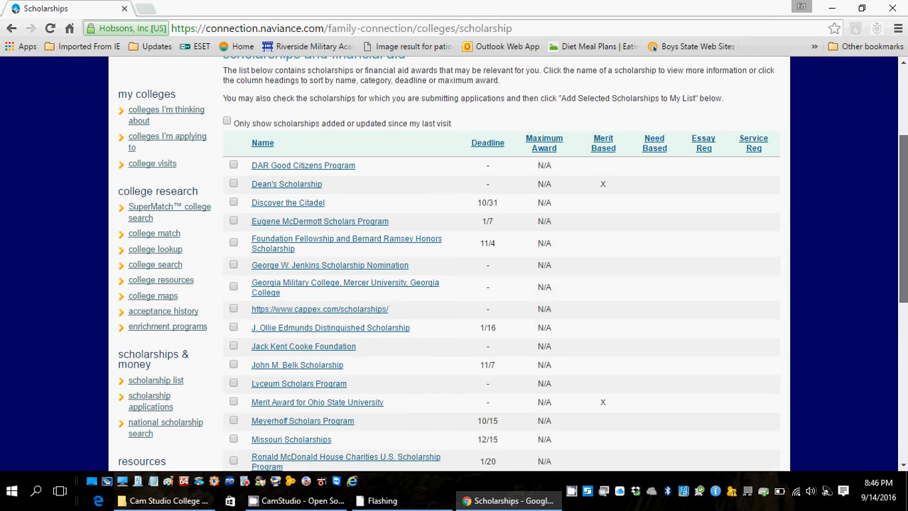
{"action": "scroll", "coordinate": [511, 270], "scroll_direction": "down", "scroll_amount": 2}
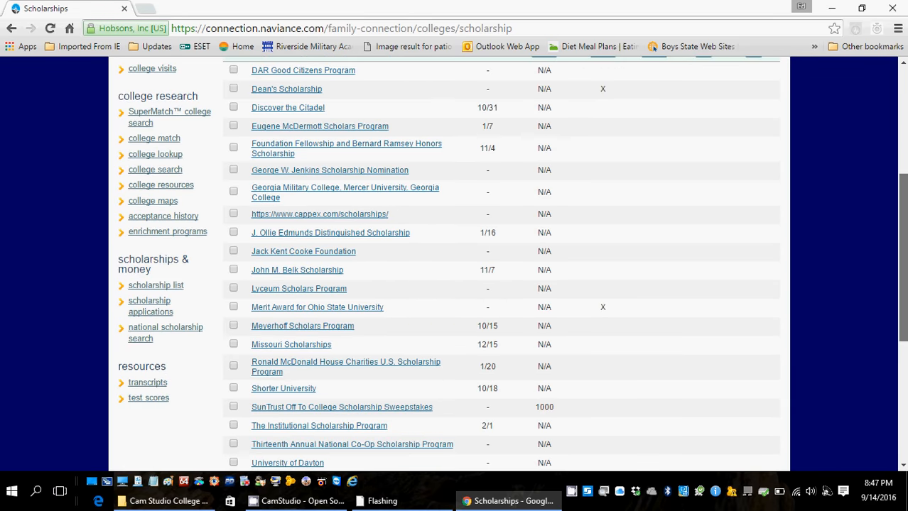
{"action": "scroll", "coordinate": [511, 270], "scroll_direction": "down", "scroll_amount": 1}
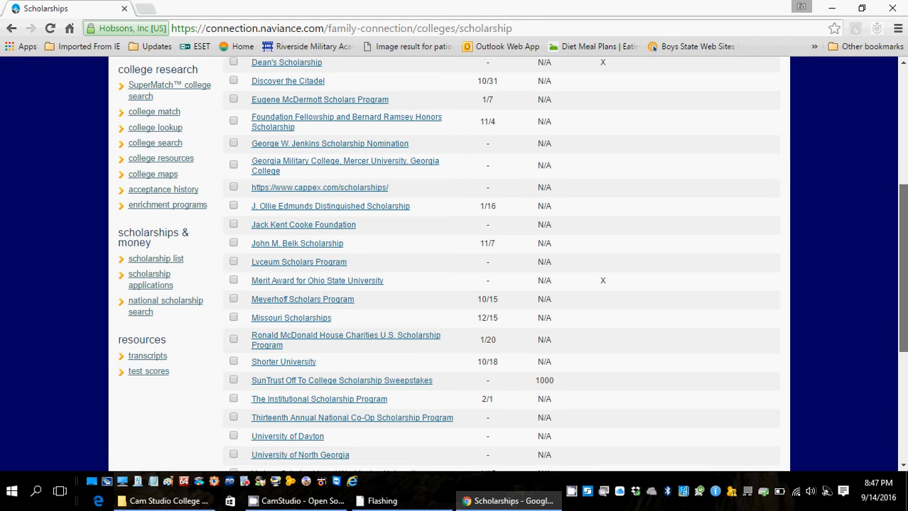
{"action": "scroll", "coordinate": [511, 269], "scroll_direction": "down", "scroll_amount": 1}
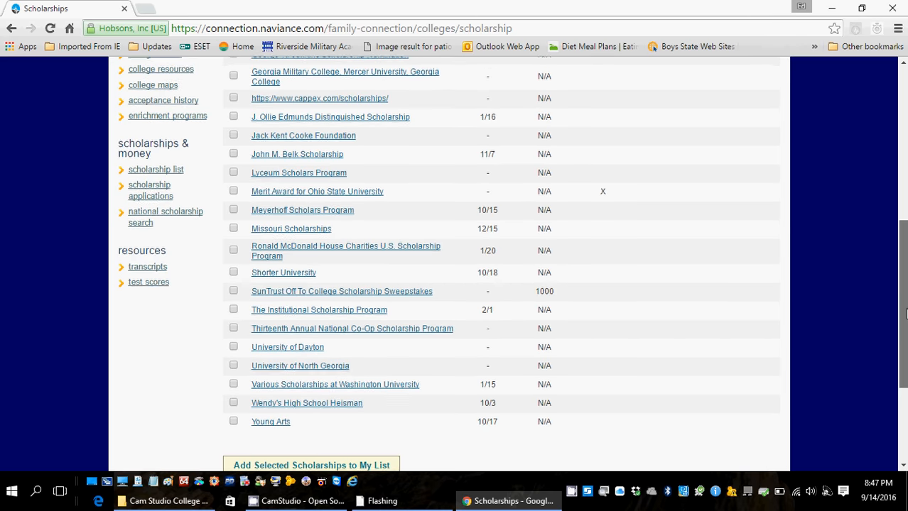
{"action": "scroll", "coordinate": [894, 208], "scroll_direction": "up", "scroll_amount": 3}
{"action": "scroll", "coordinate": [894, 195], "scroll_direction": "up", "scroll_amount": 1}
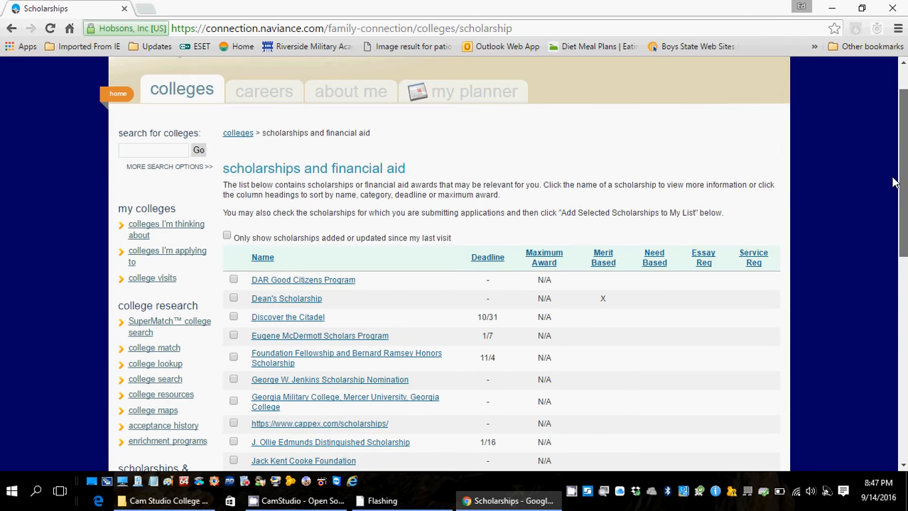
{"action": "scroll", "coordinate": [894, 184], "scroll_direction": "up", "scroll_amount": 1}
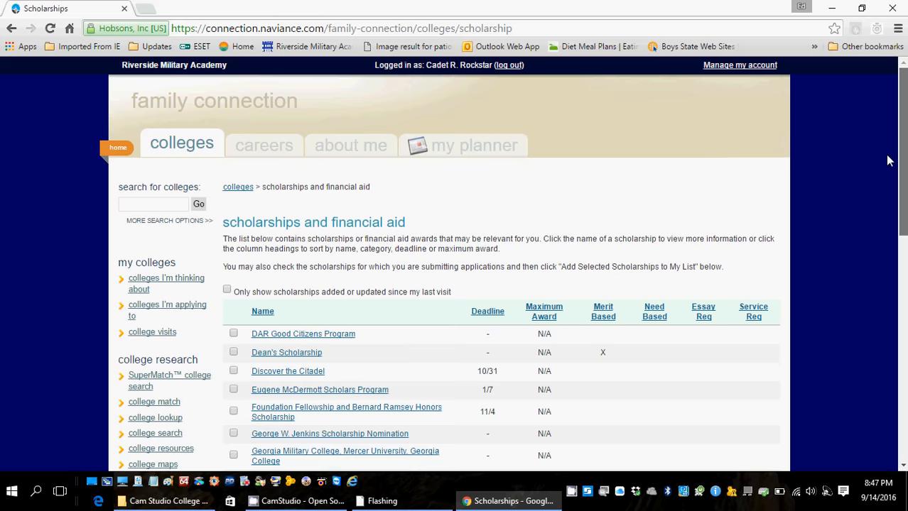
{"action": "scroll", "coordinate": [900, 213], "scroll_direction": "down", "scroll_amount": 2}
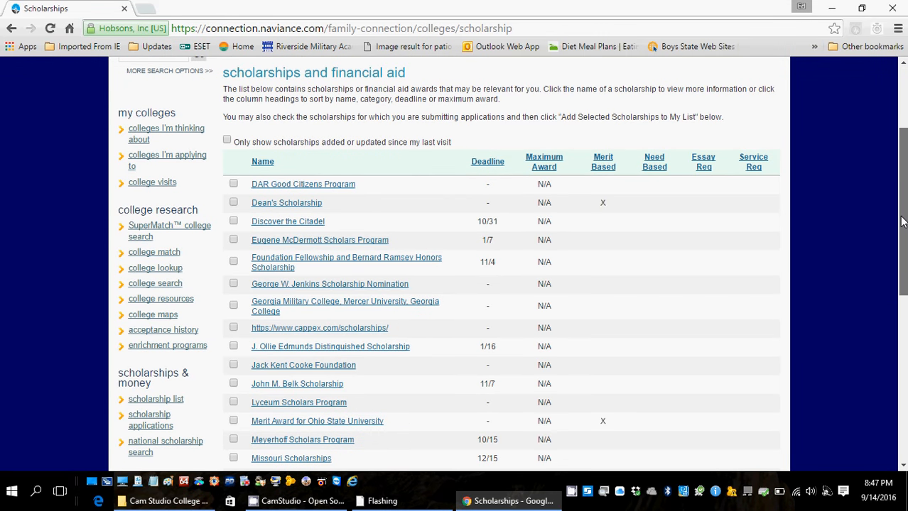
{"action": "scroll", "coordinate": [901, 222], "scroll_direction": "up", "scroll_amount": 2}
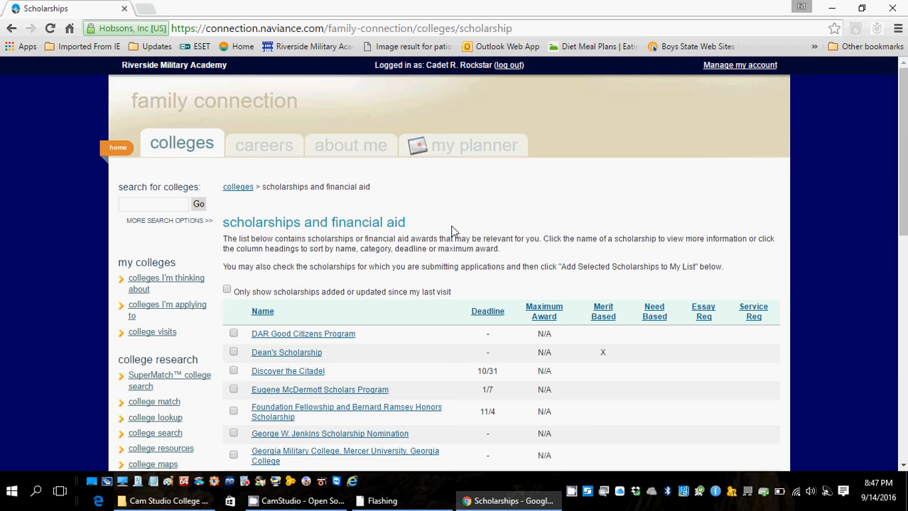
Return to the Colleges page, log out of Family Connection, and close Chrome.
{"action": "left_click", "coordinate": [11, 28]}
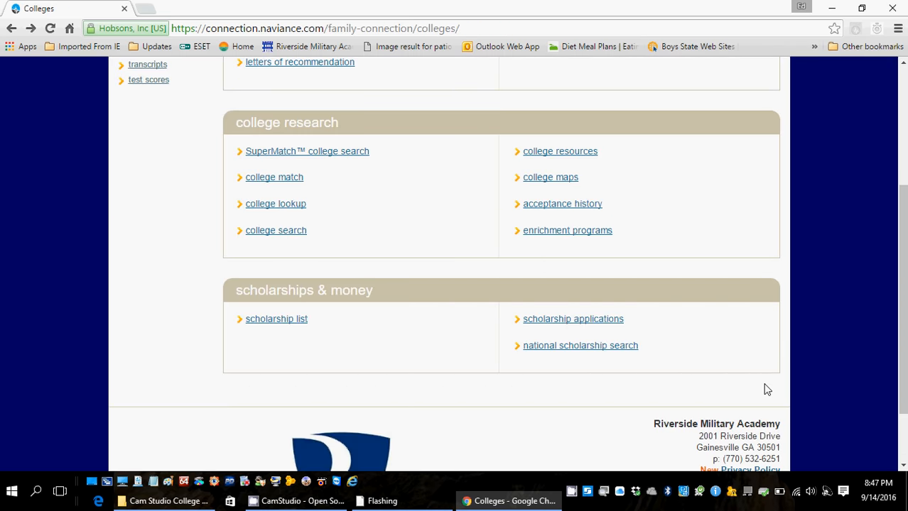
{"action": "scroll", "coordinate": [902, 228], "scroll_direction": "up", "scroll_amount": 3}
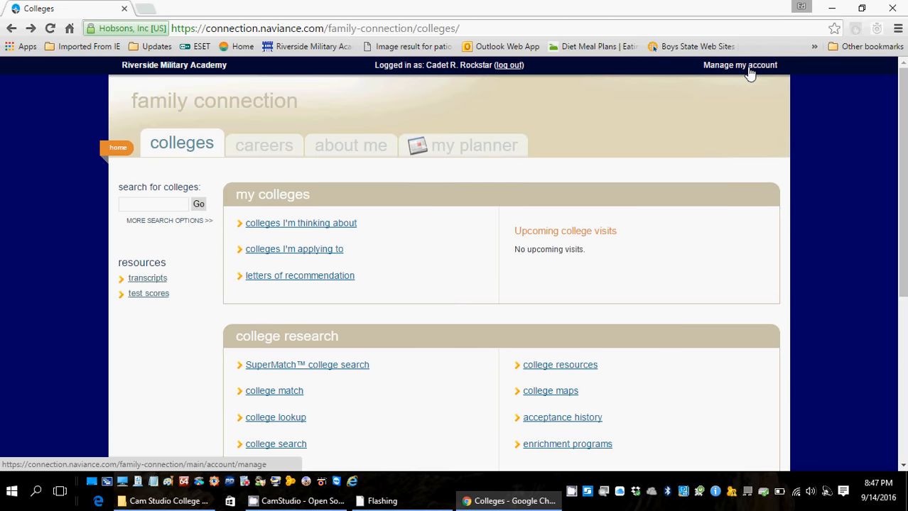
{"action": "left_click", "coordinate": [510, 65]}
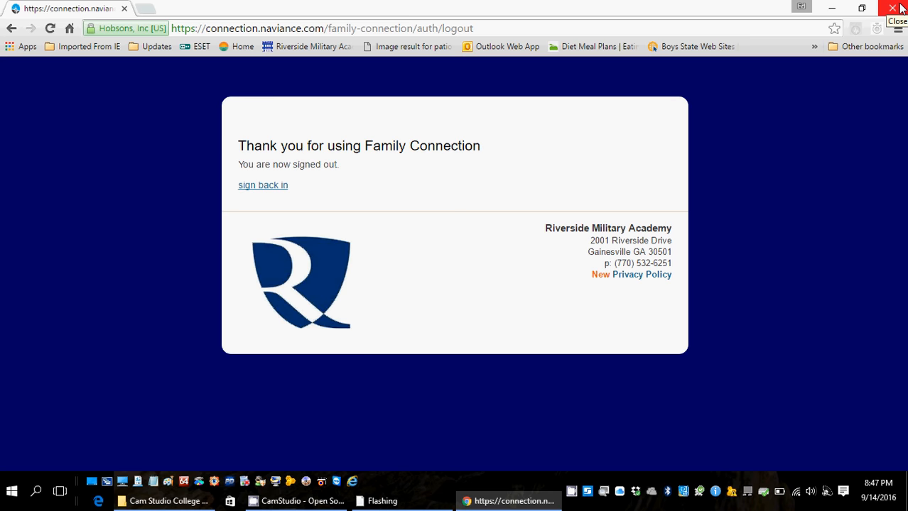
{"action": "left_click", "coordinate": [899, 8]}
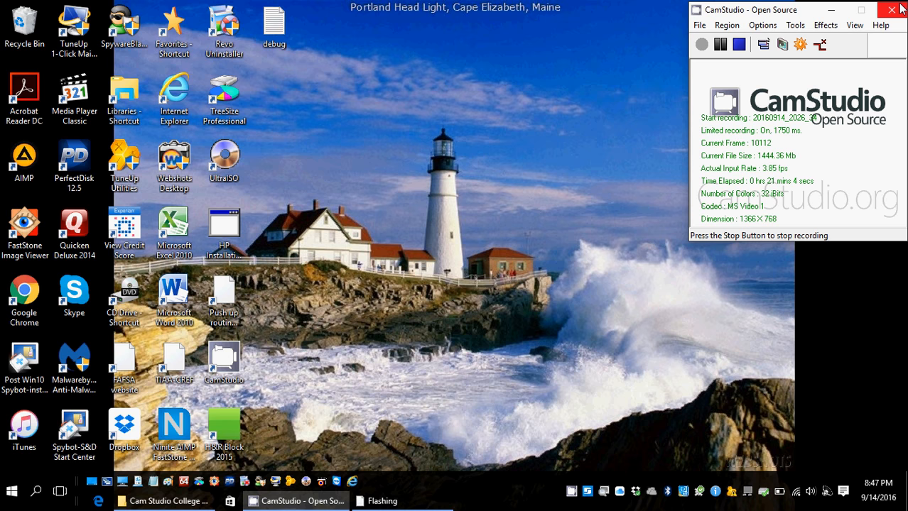